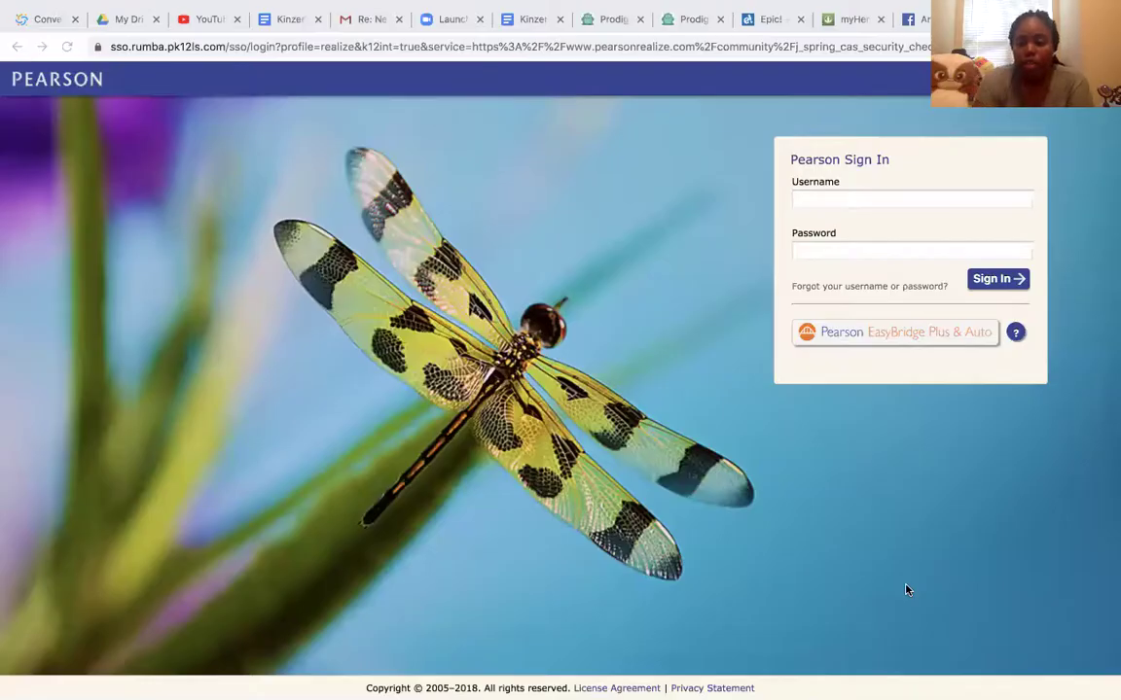
- Sign in to Pearson Realize with the student's username and password
click(827, 198)
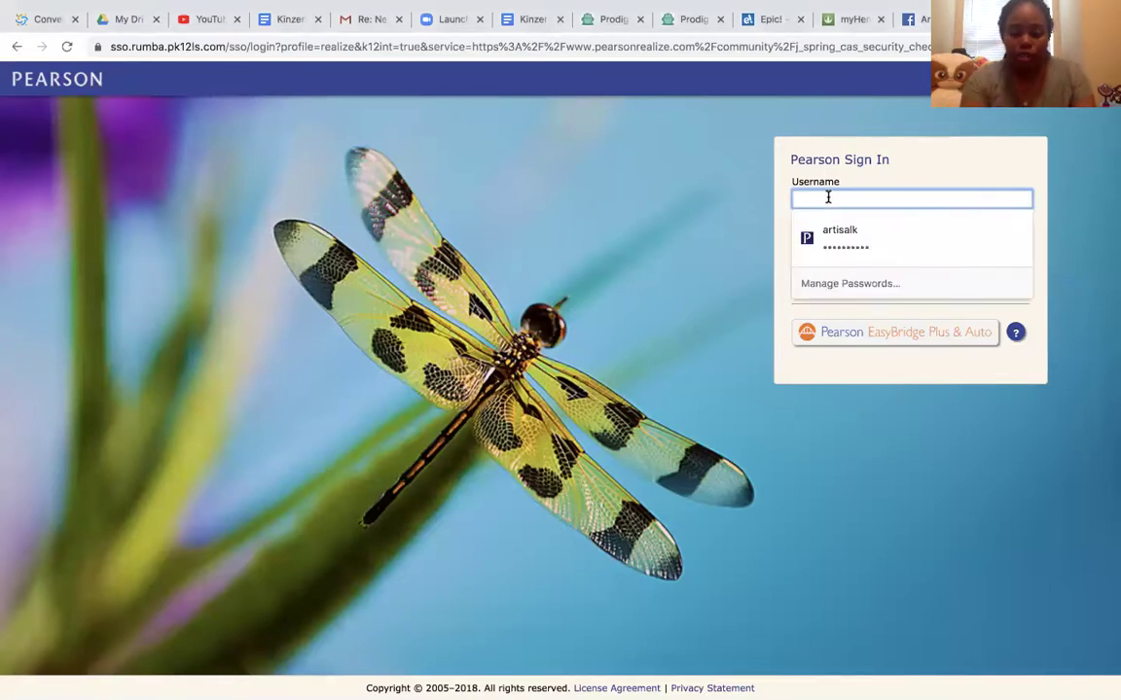
text(c_hun)
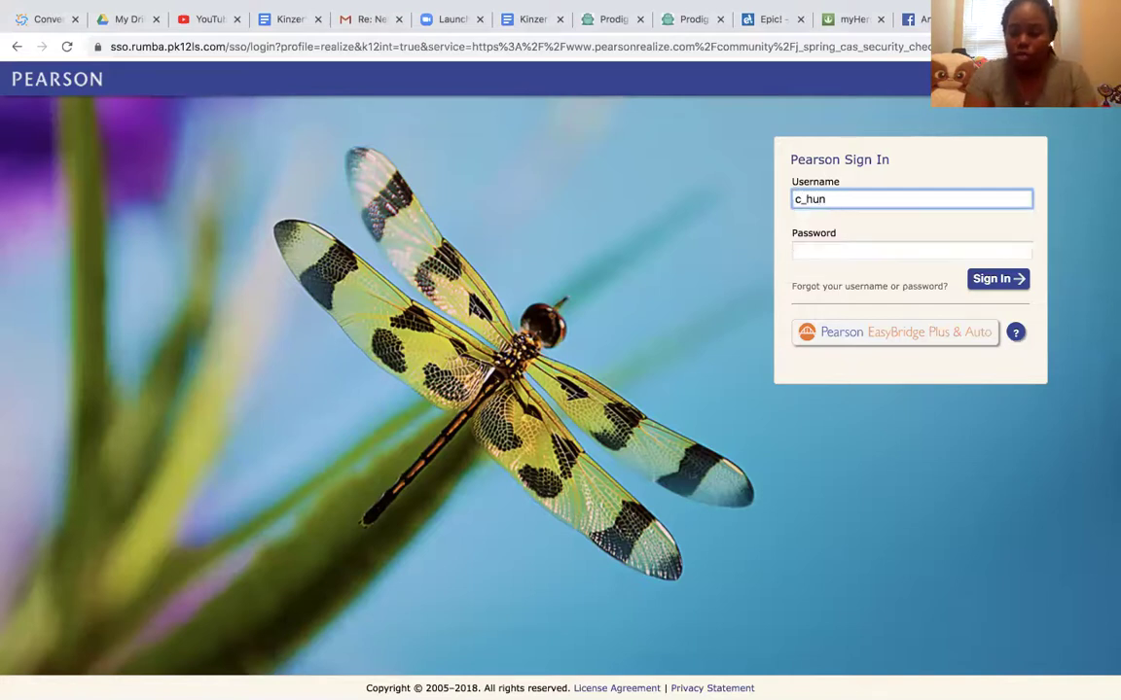
click(804, 249)
text(••••••••)
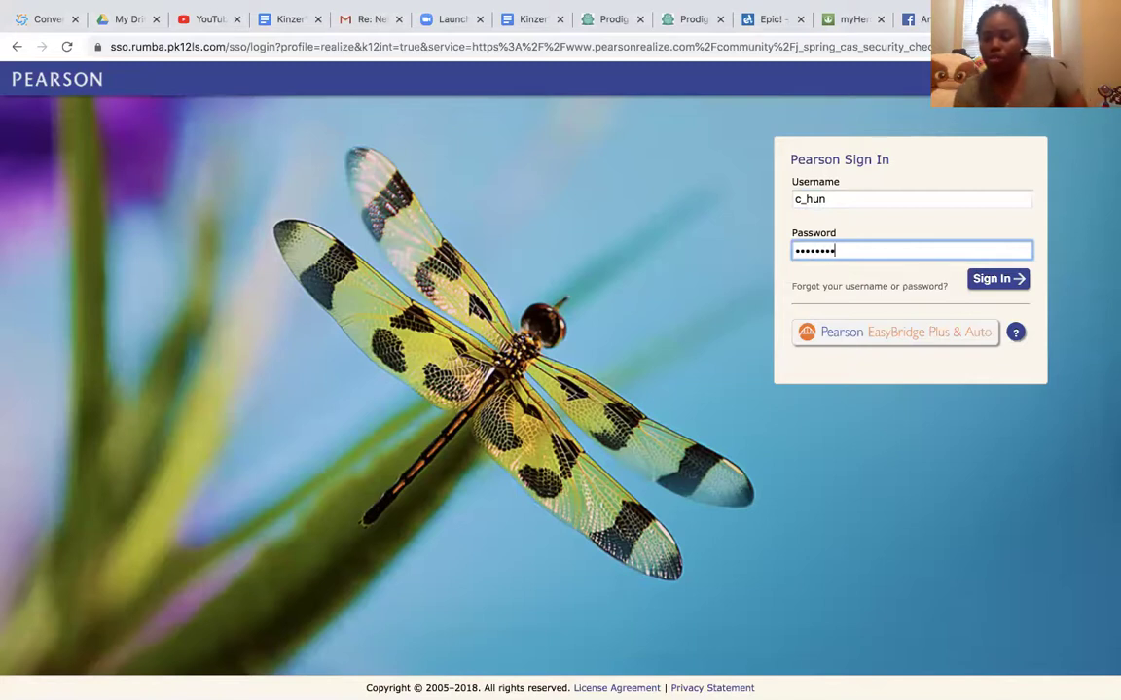
click(1018, 278)
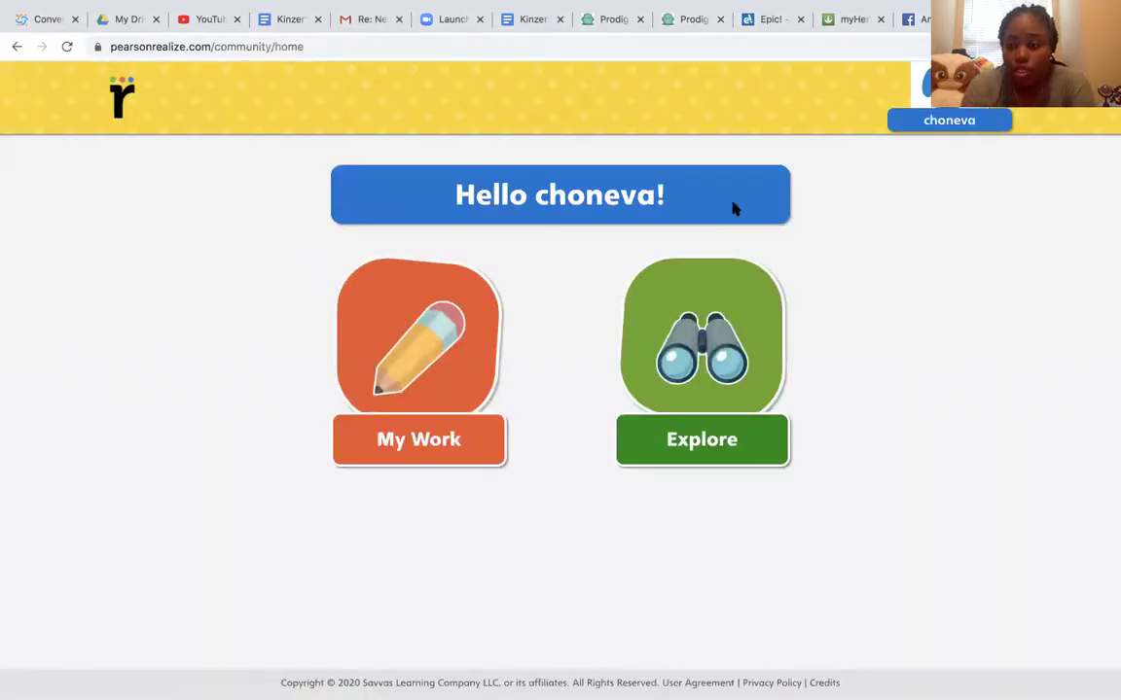
- From My Work, start the S1.6 'Deep Sea or Outer Space?' Representations assignment
click(420, 439)
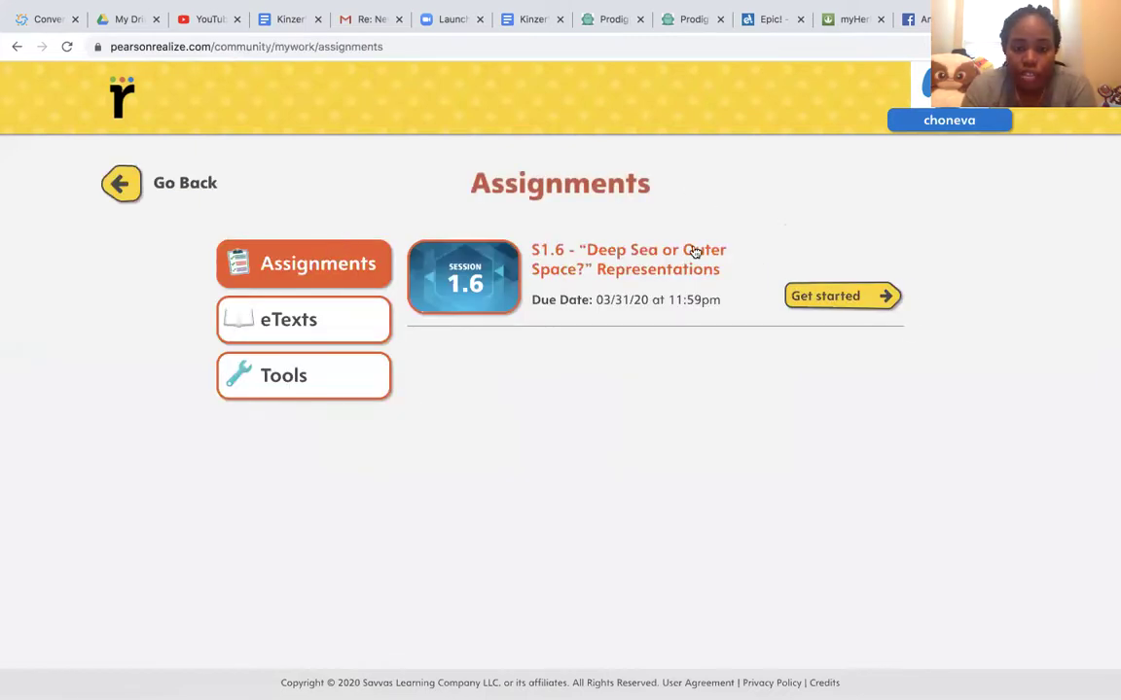
click(871, 301)
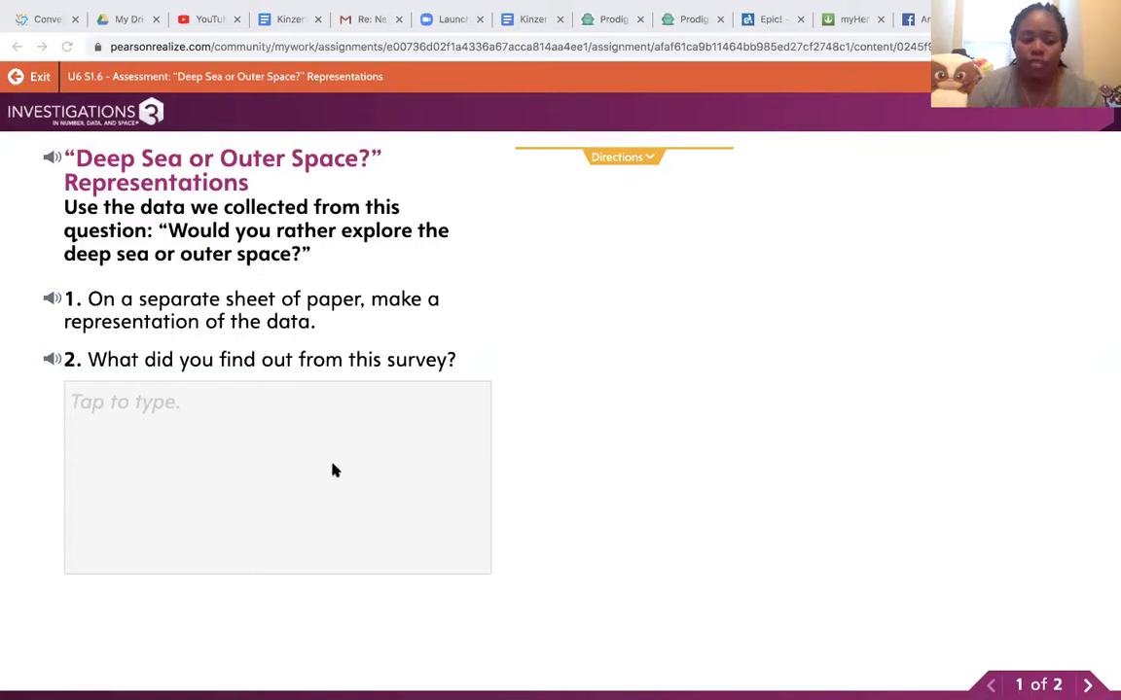
- Place the cursor in question 2's 'Tap to type.' answer box
click(91, 402)
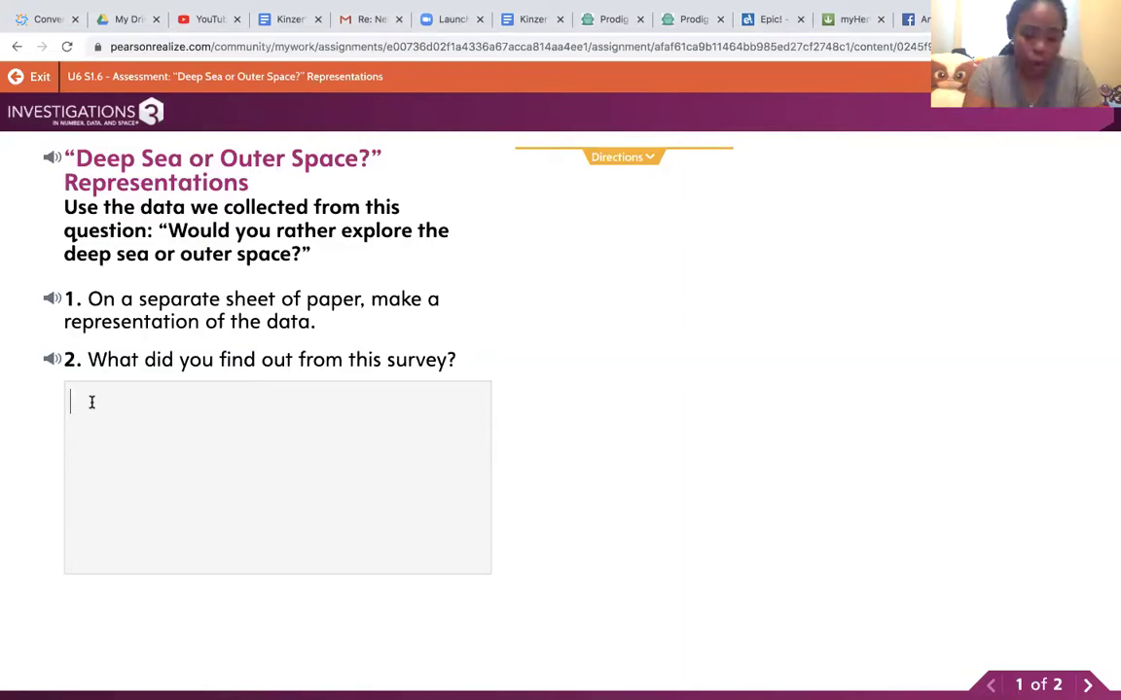
- Answer question 2 with '4 people wanted to explore the outer space. 3 people wanted to explore the deep sea.', then go to page 2
text(4 peop)
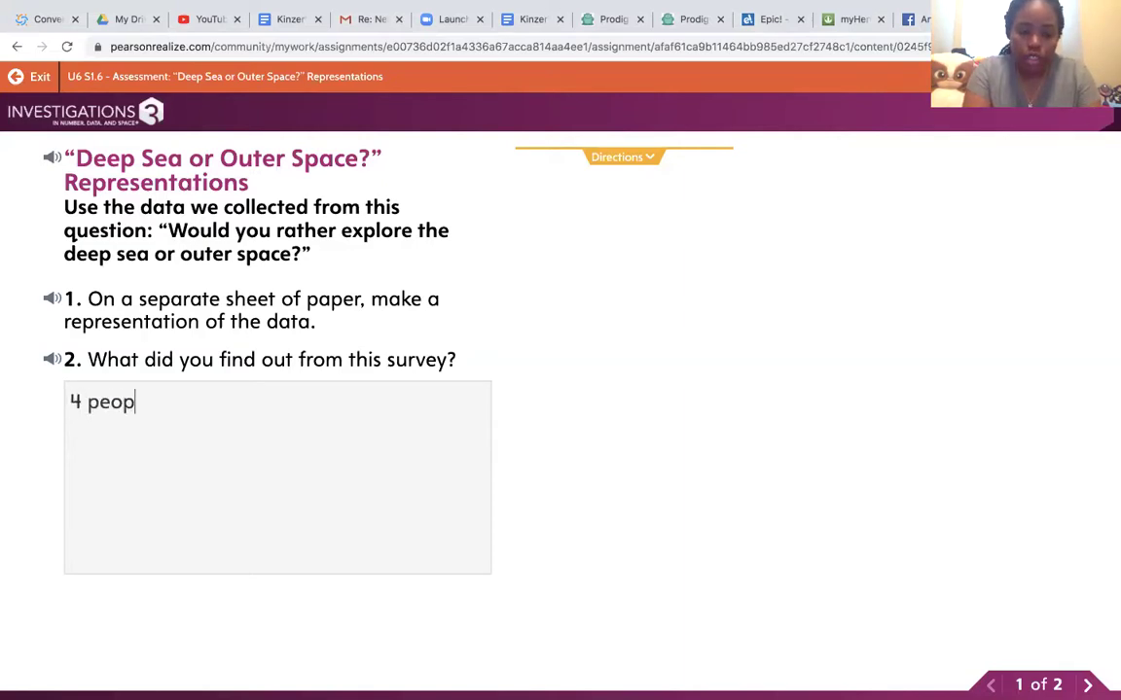
text(le wanted )
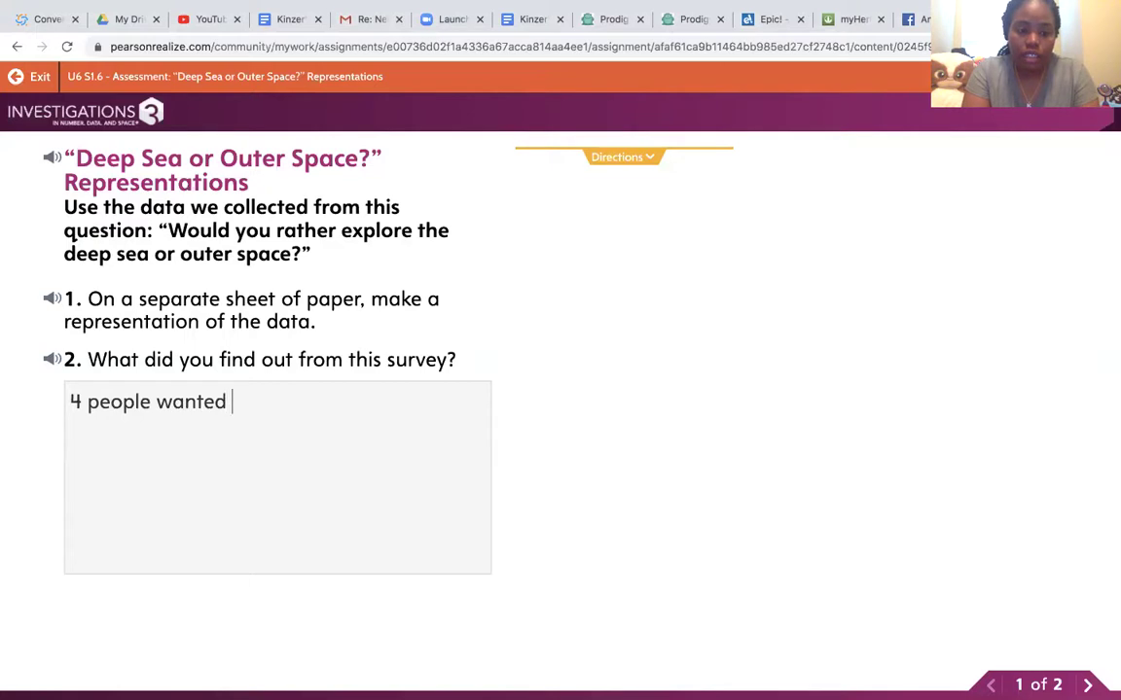
text(to explore the)
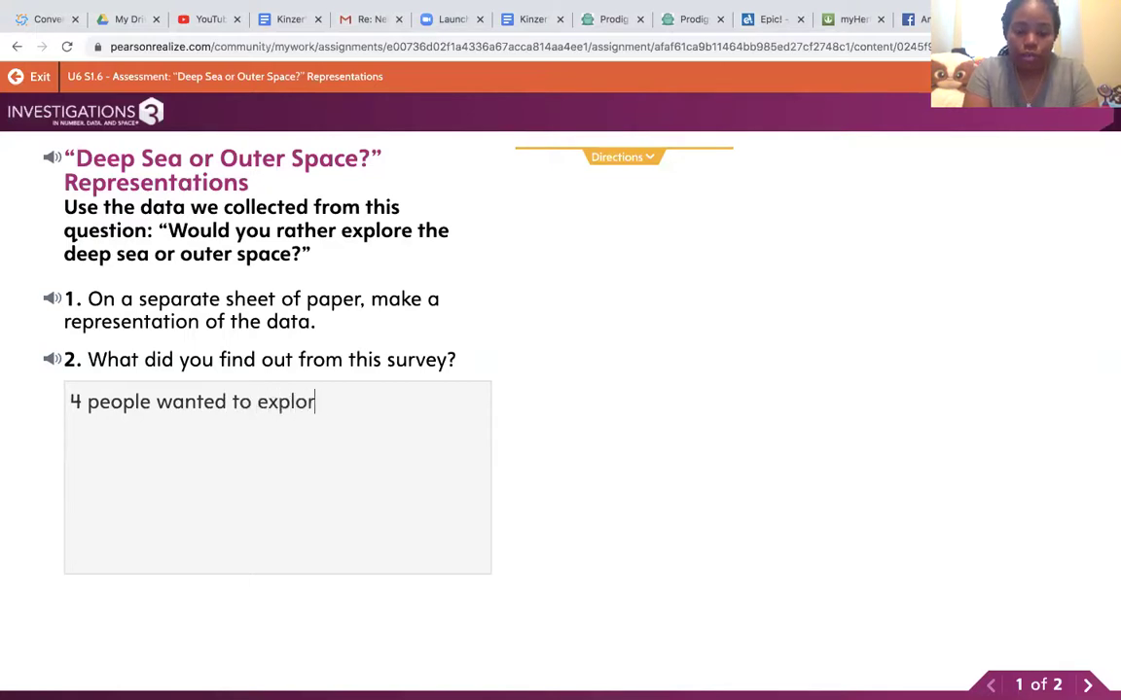
key(BackSpace)
key(BackSpace)
key(BackSpace)
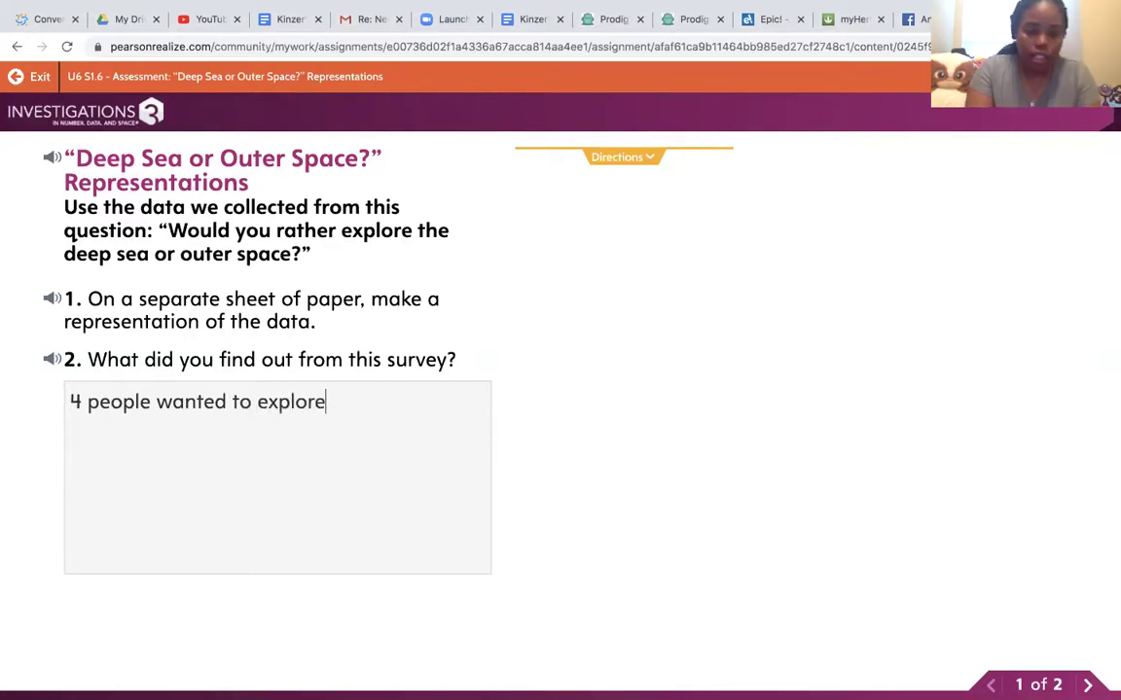
text(outer s)
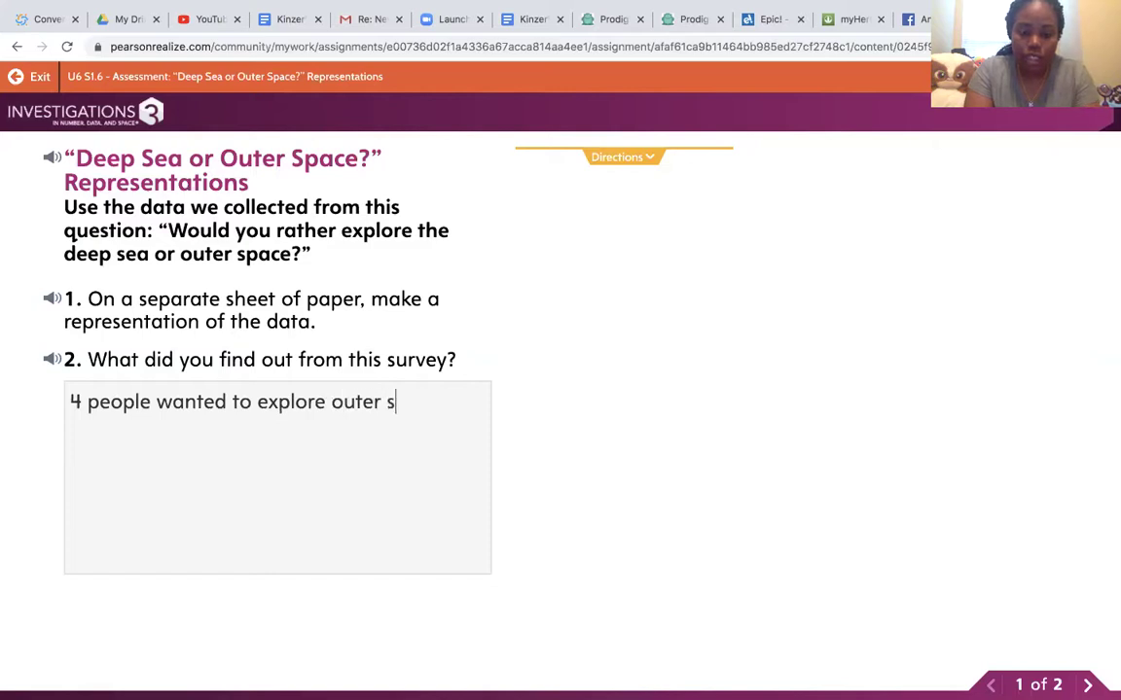
text(pace. )
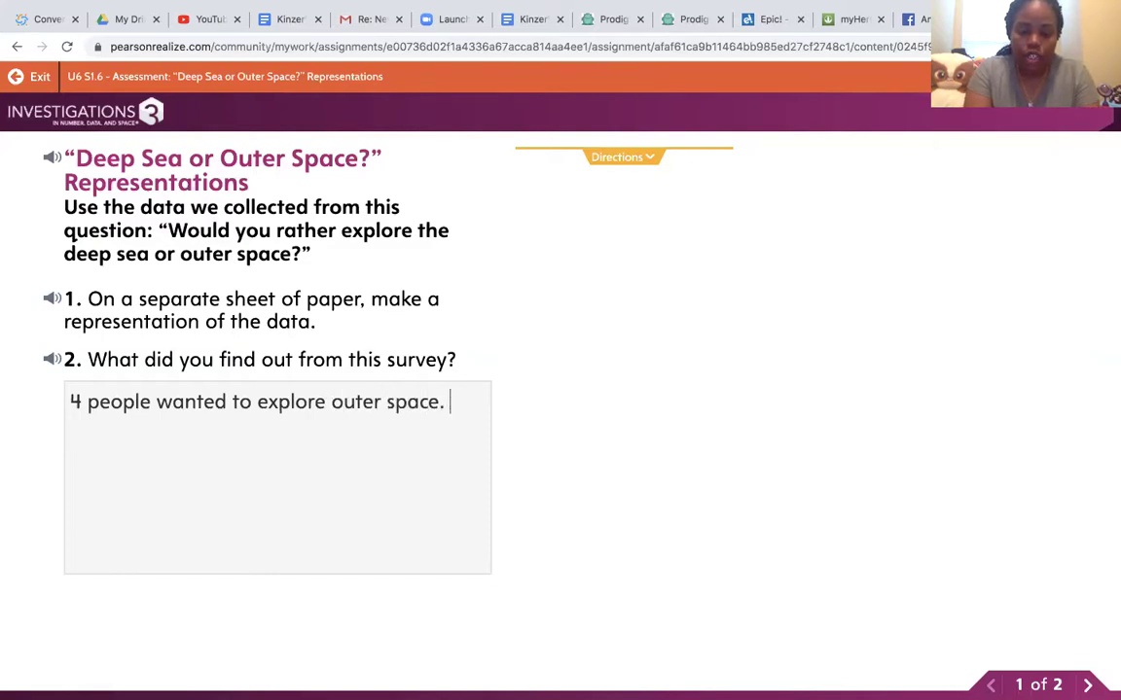
text(3 people)
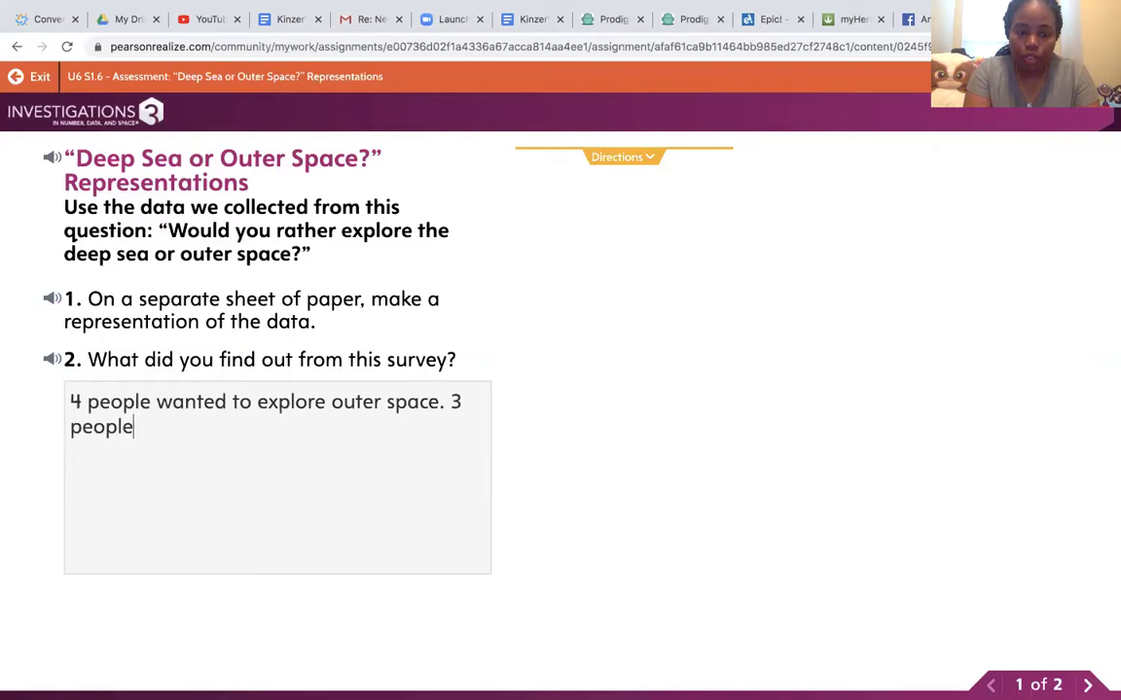
text( wanted to explor)
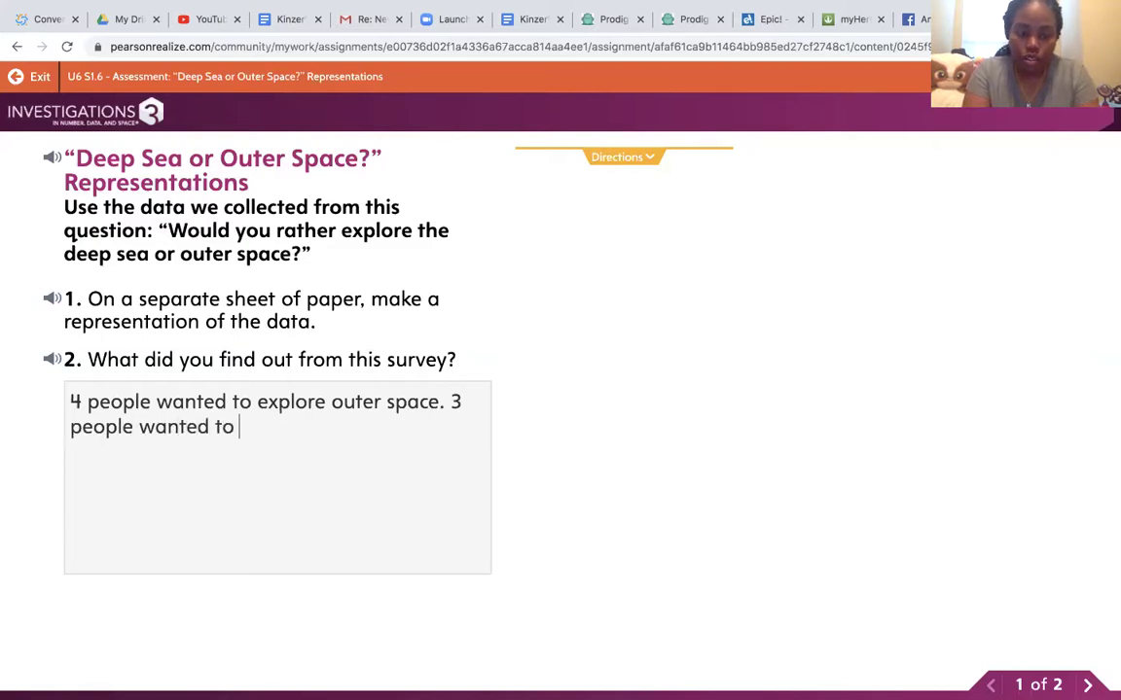
text(e th)
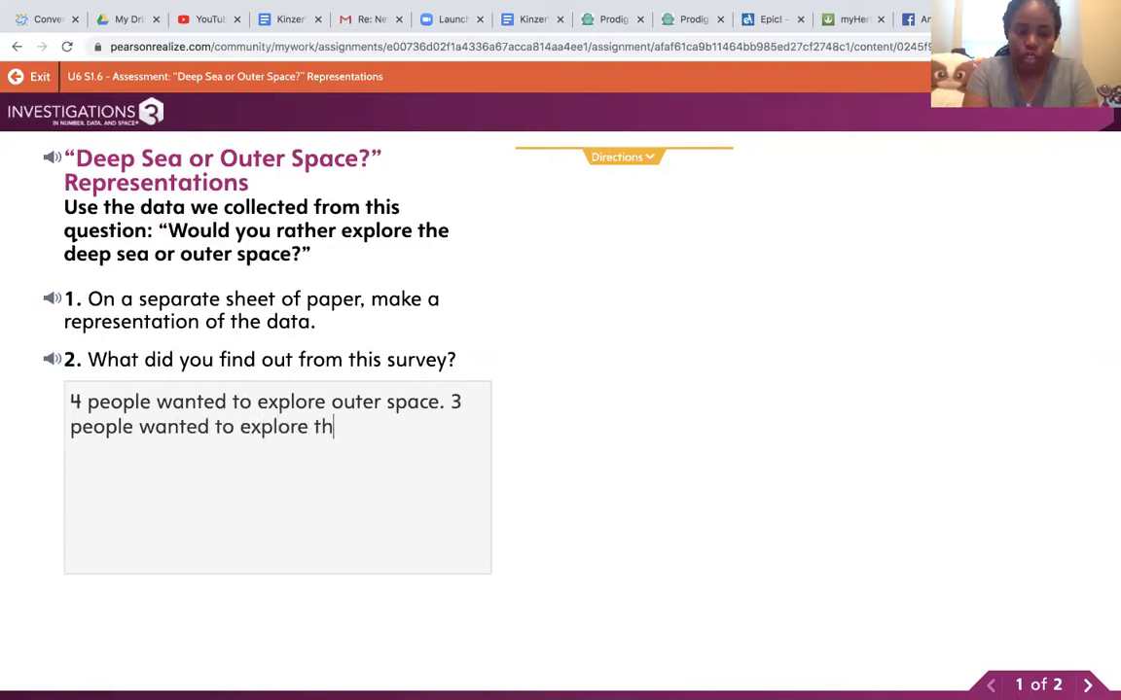
text(e deep sea.)
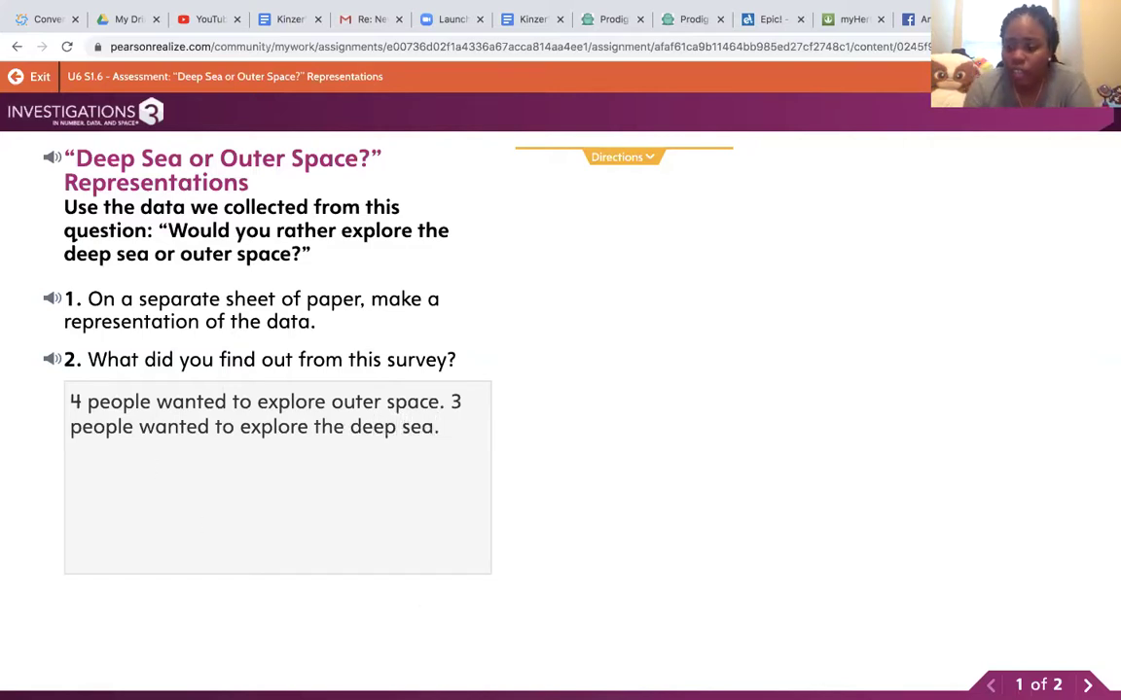
click(1087, 685)
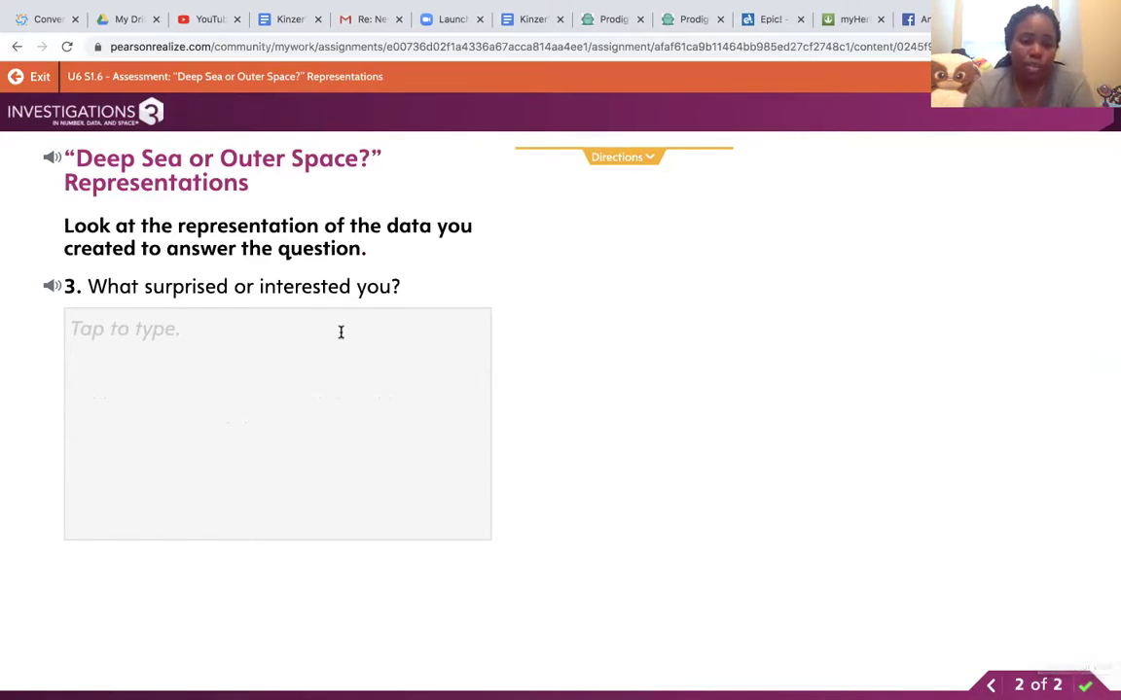
- Answer question 3: 'more people wanted to explore outer space than the deep sea.'
click(301, 334)
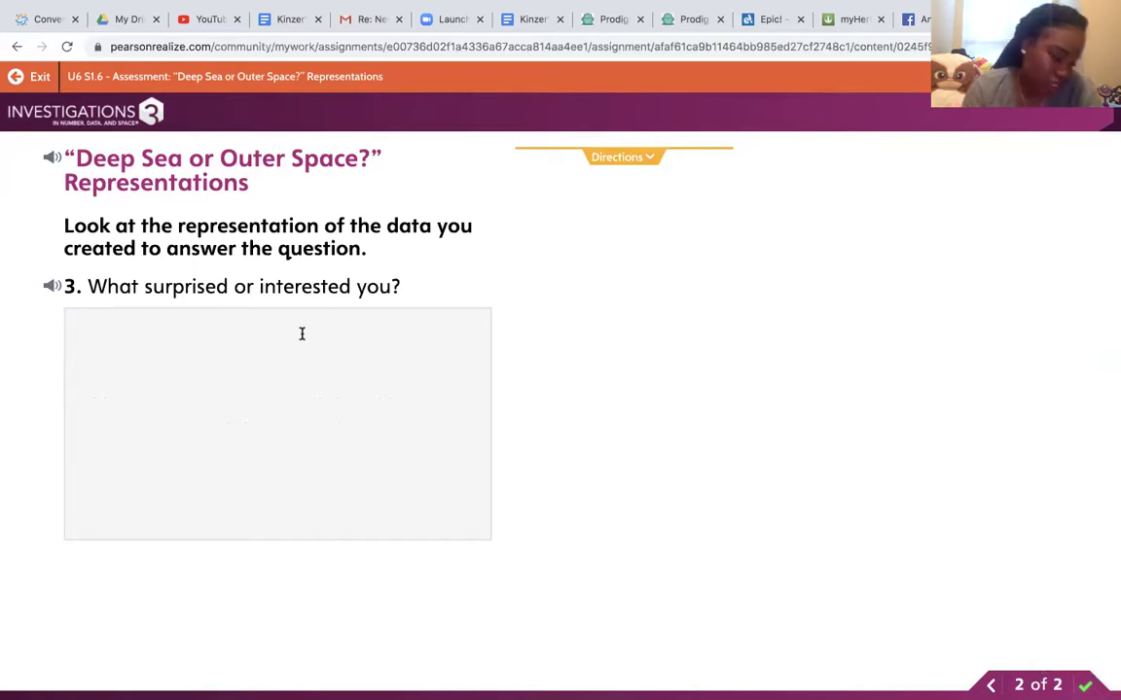
text(more pwo)
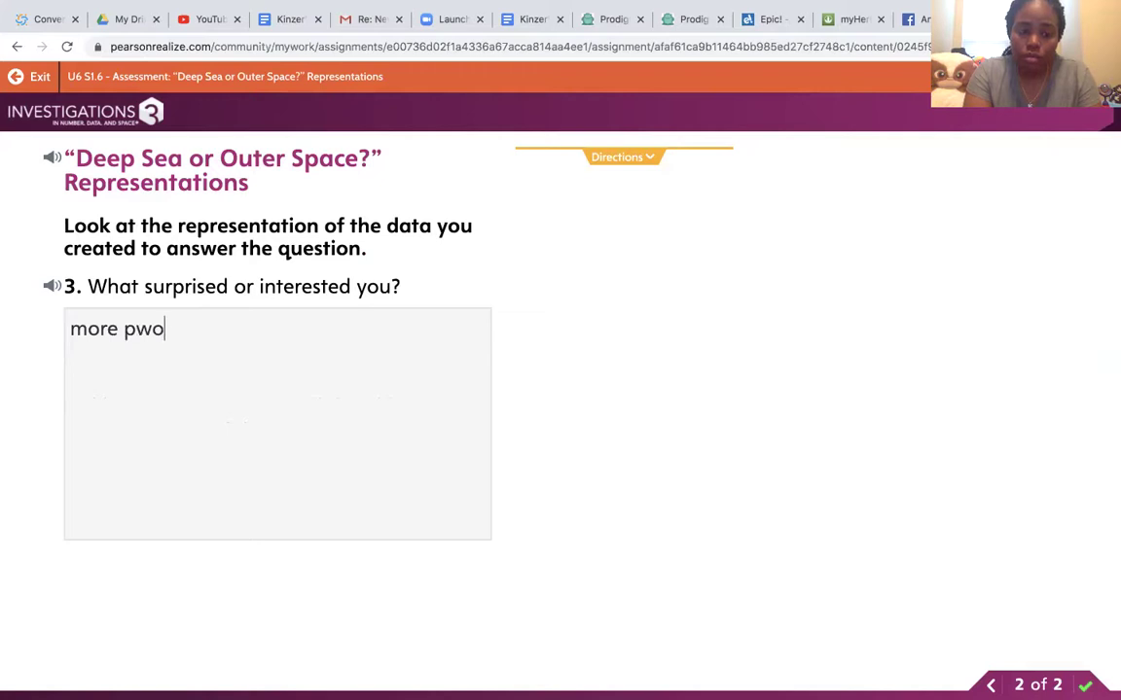
key(BackSpace)
key(BackSpace)
text(eople )
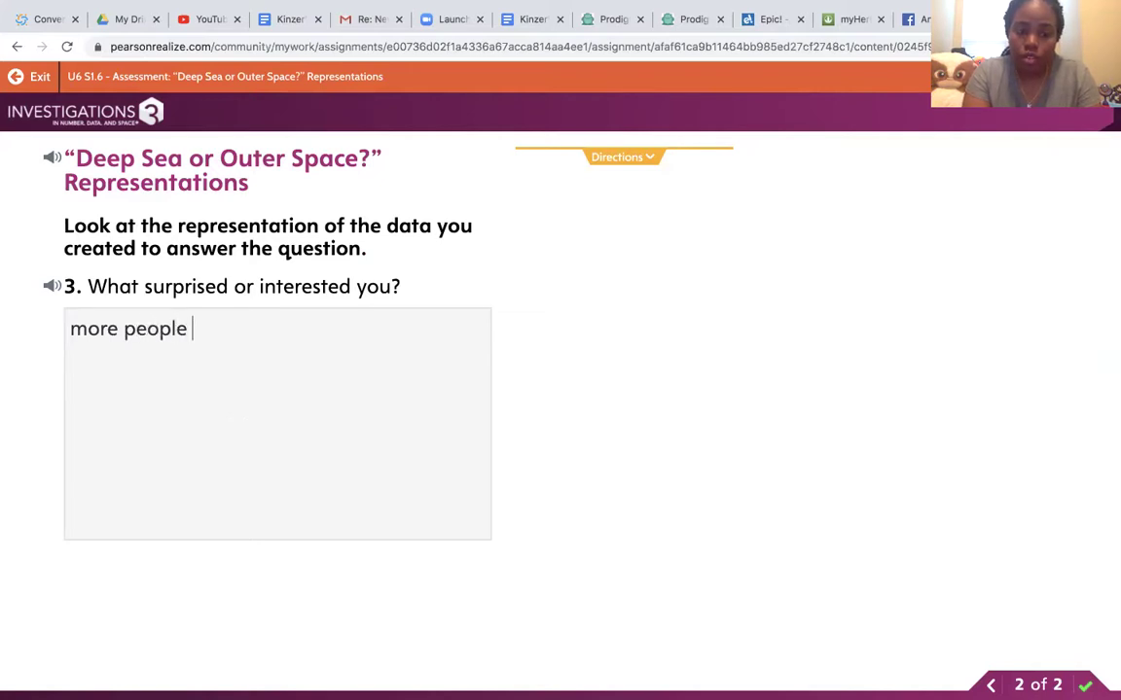
text(wanted to expl)
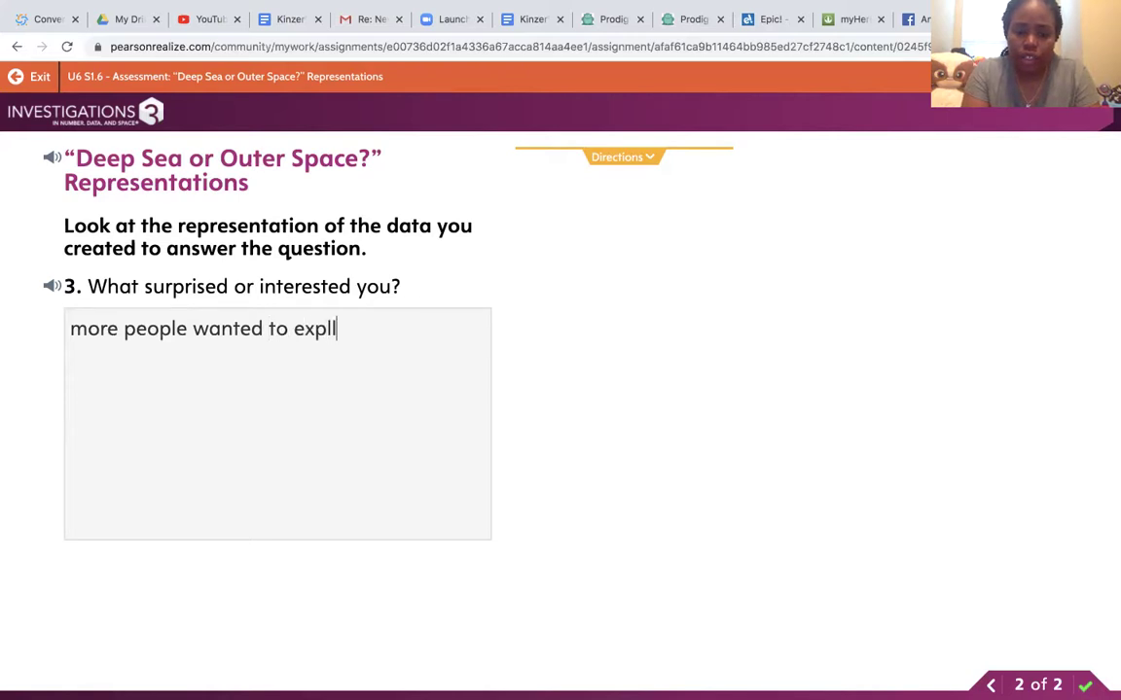
text(ore )
text(ou)
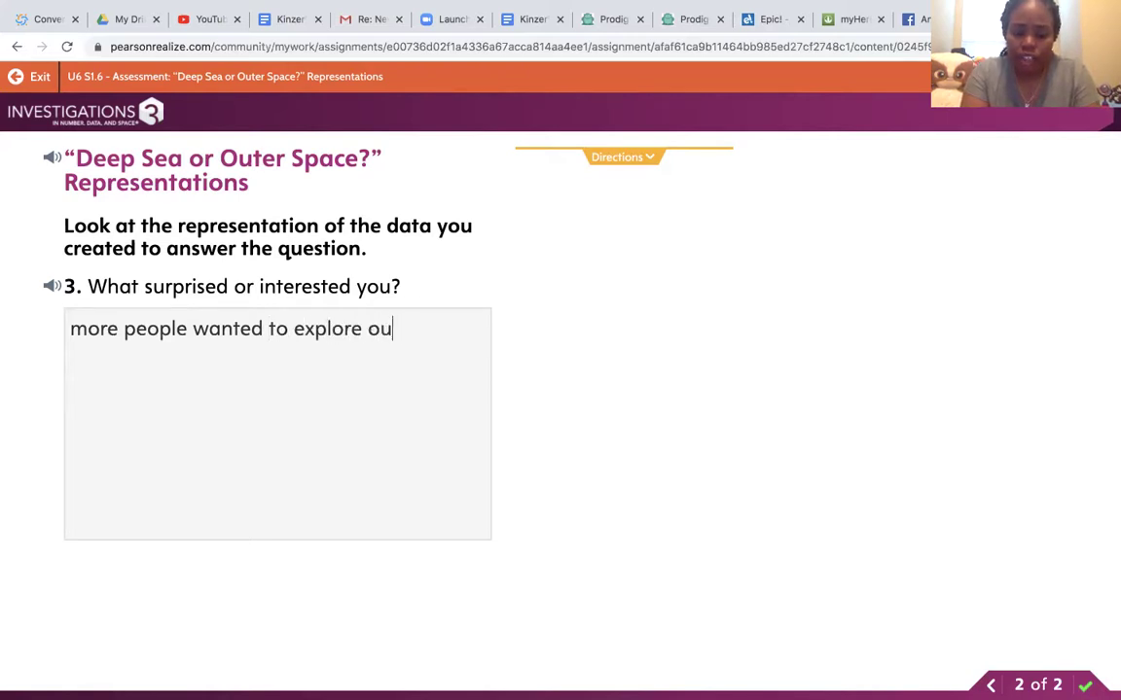
text(ter space than )
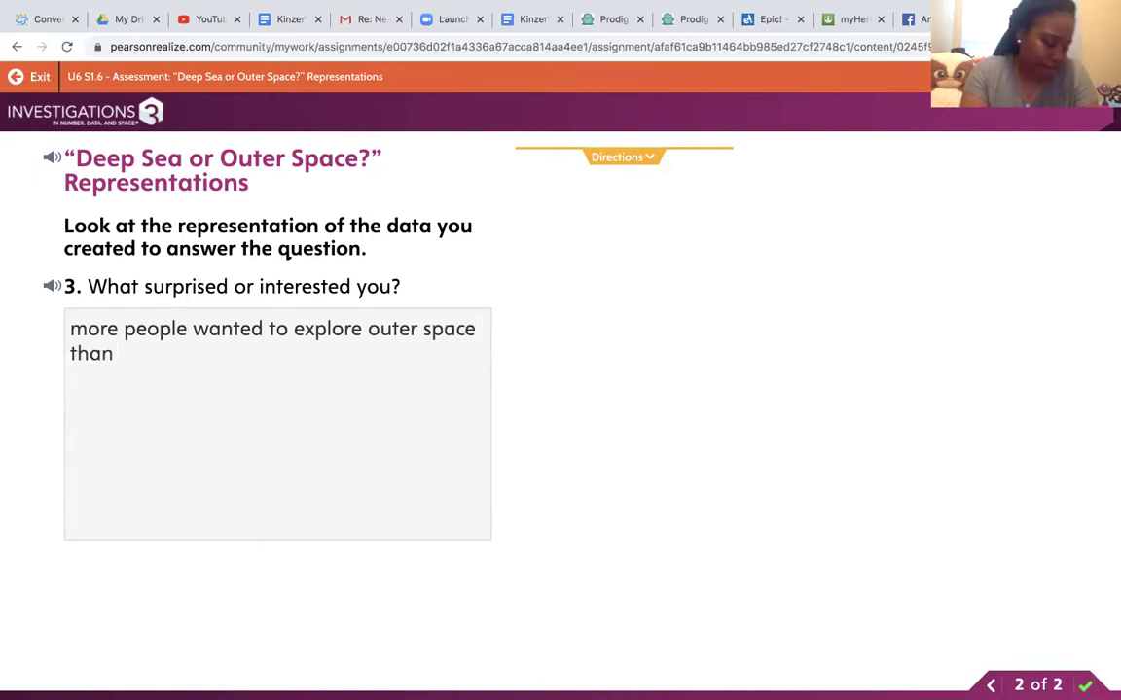
text(the deep se)
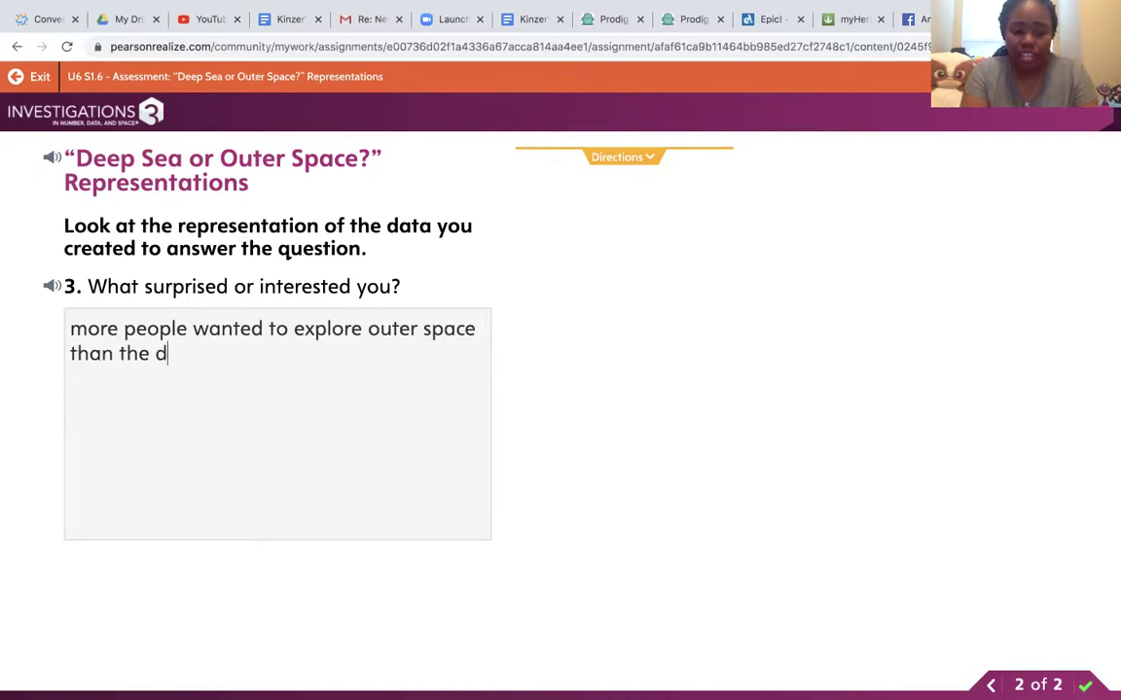
text(a.)
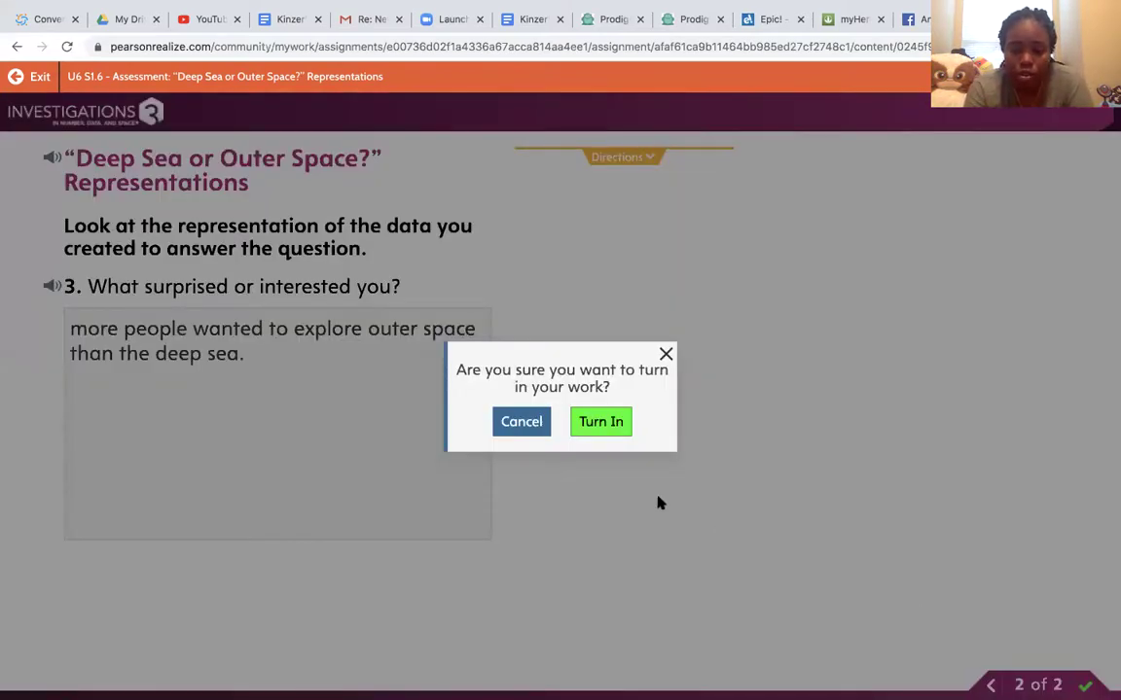
- Confirm turning in the assessment and dismiss the turned-in message
click(610, 426)
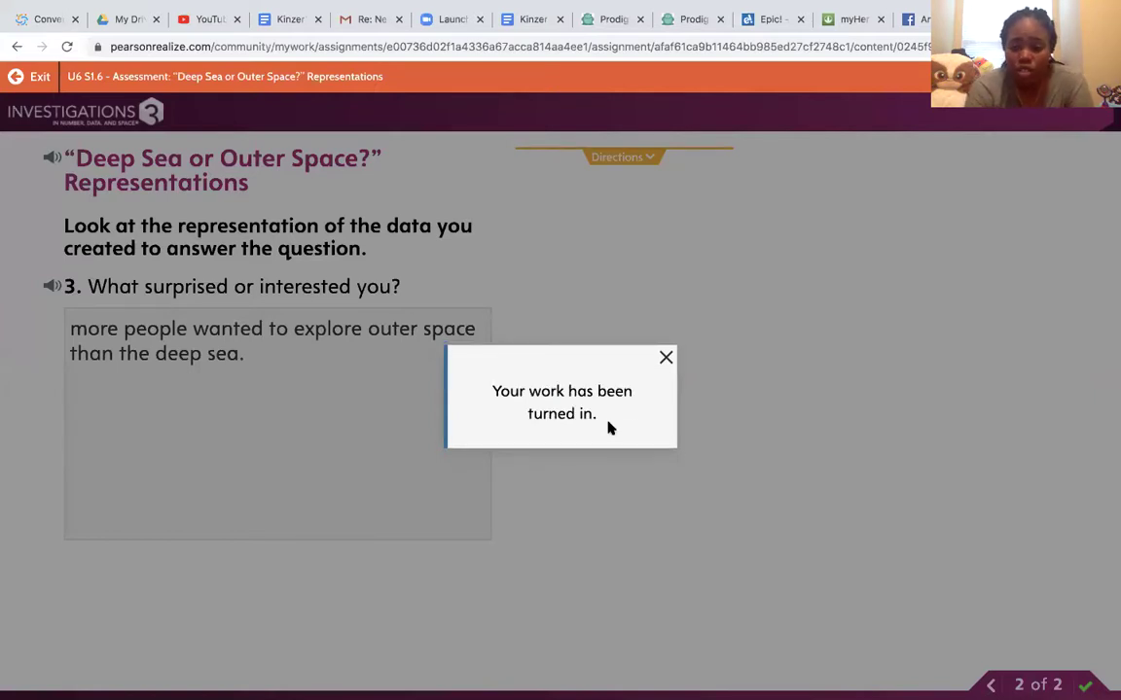
click(666, 359)
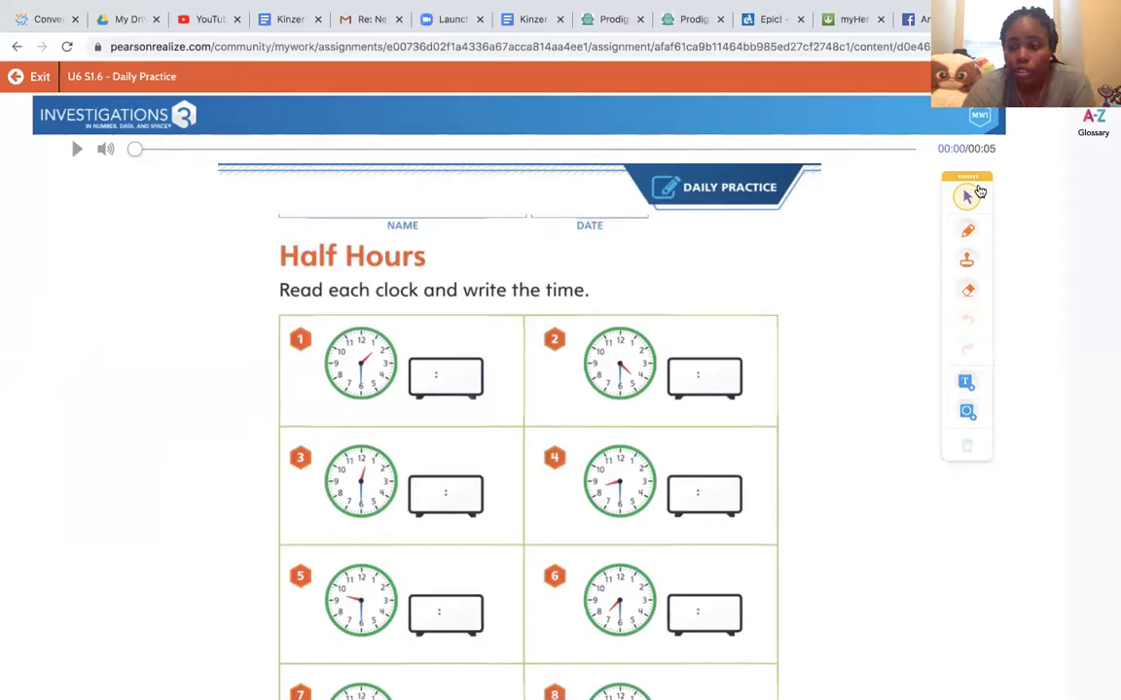
- Move the markup toolbar beside the worksheet, select the pen, and handwrite 1:30 under clock 1
drag(970, 176, 963, 238)
drag(961, 288, 930, 289)
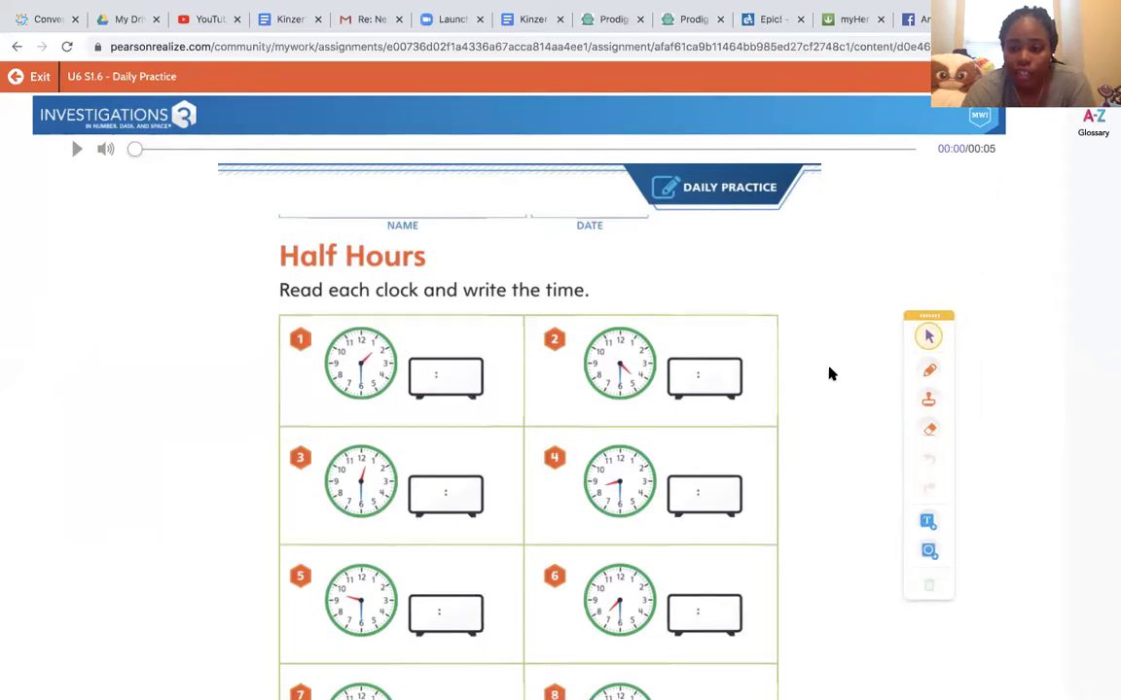
scroll(830, 373, down, 2)
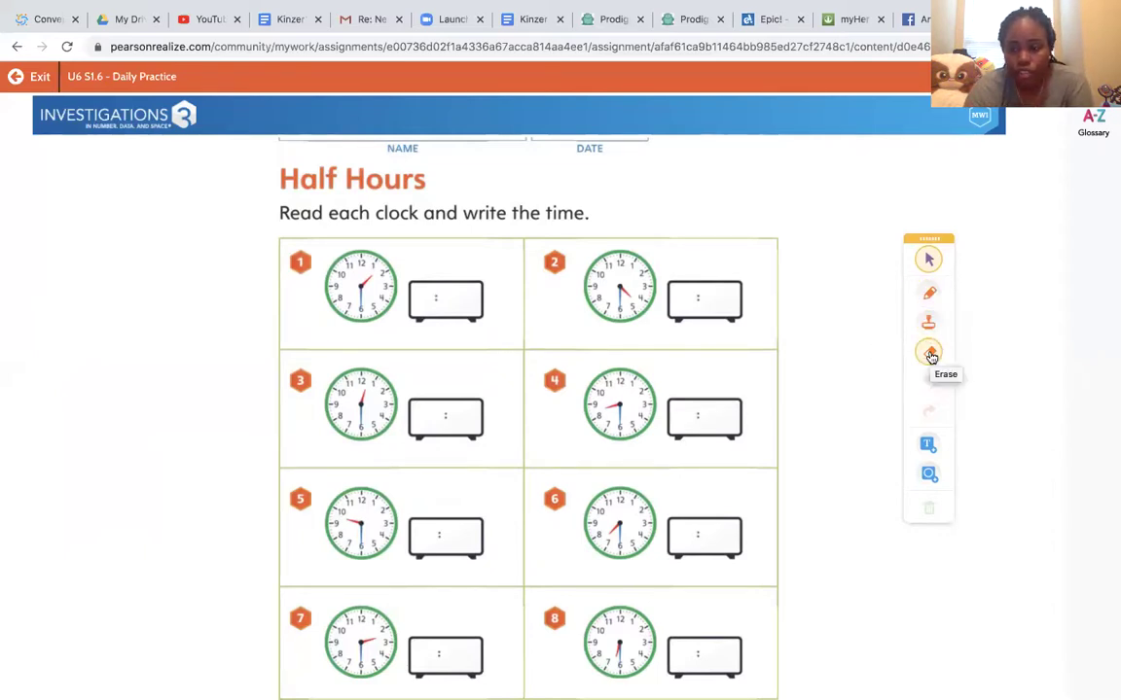
click(930, 302)
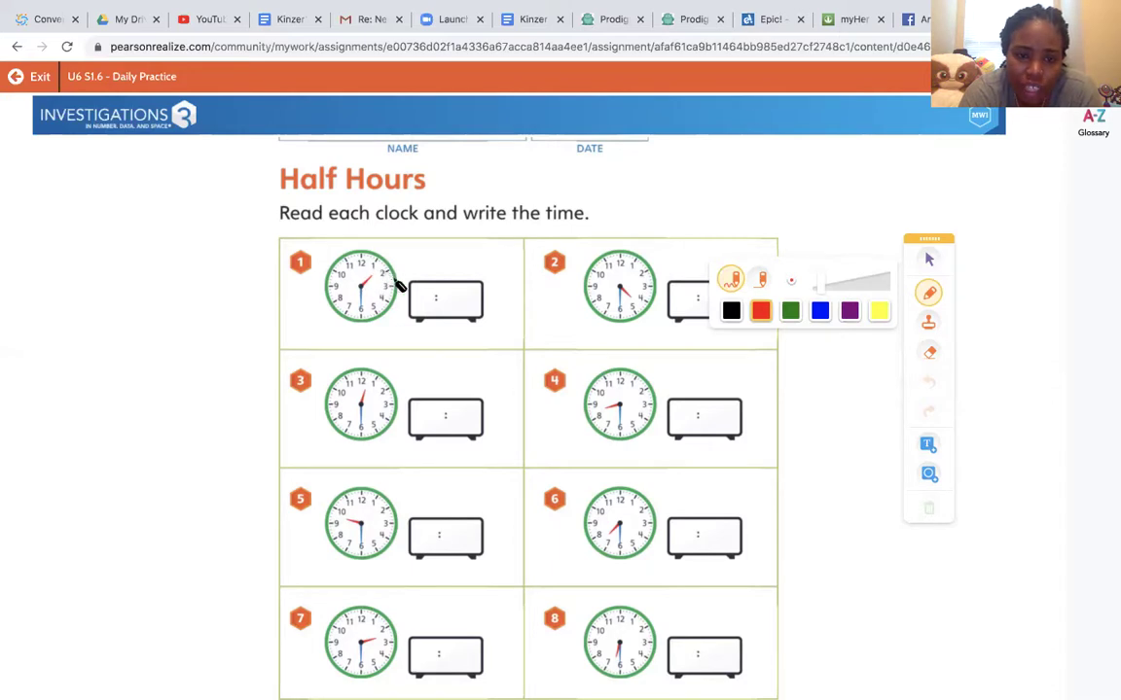
click(427, 301)
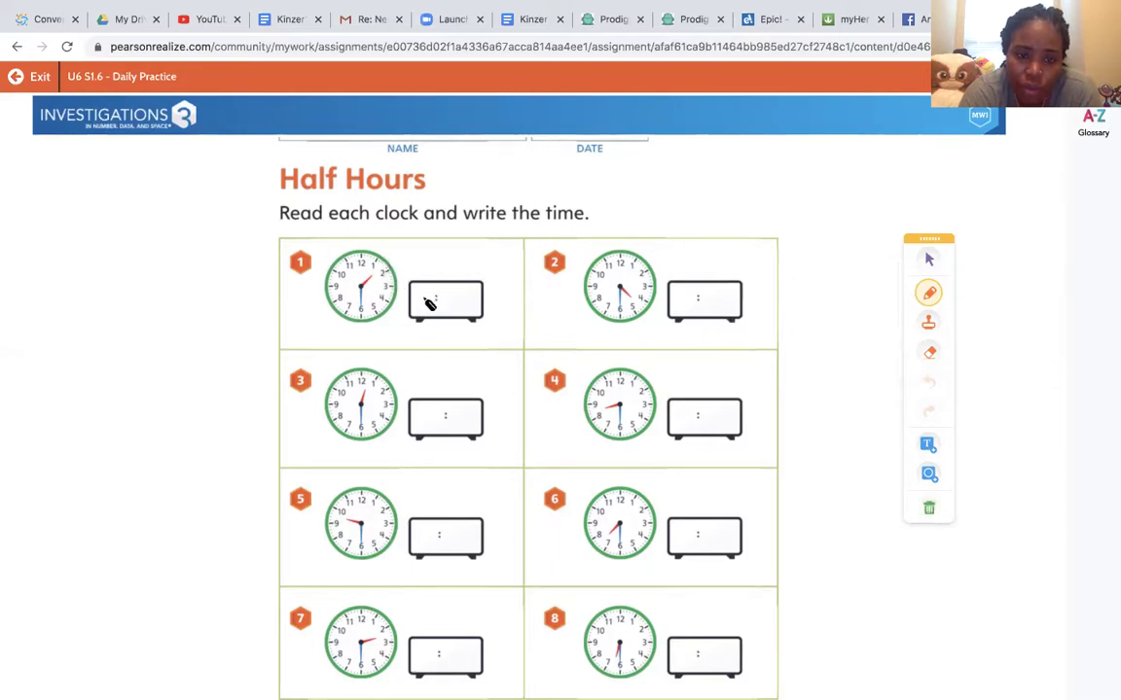
drag(425, 288, 424, 313)
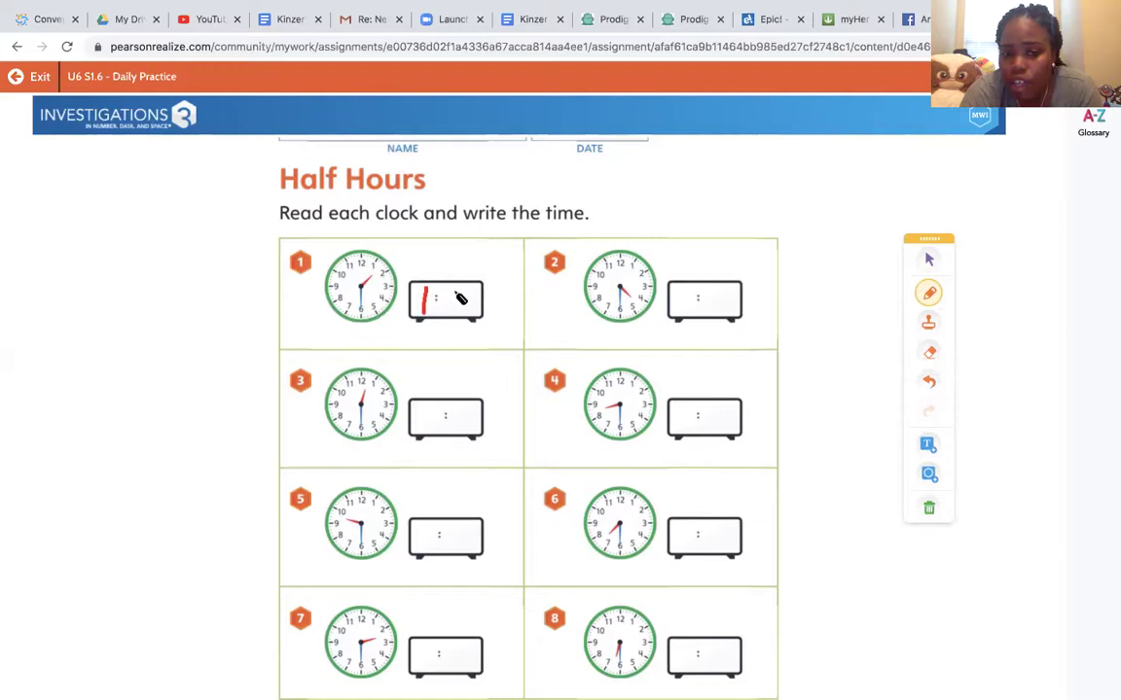
mouse_move(450, 292)
mouse_down()
mouse_move(465, 303)
mouse_move(467, 321)
mouse_move(457, 320)
mouse_move(487, 294)
mouse_move(496, 317)
mouse_move(503, 303)
mouse_move(491, 300)
mouse_up()
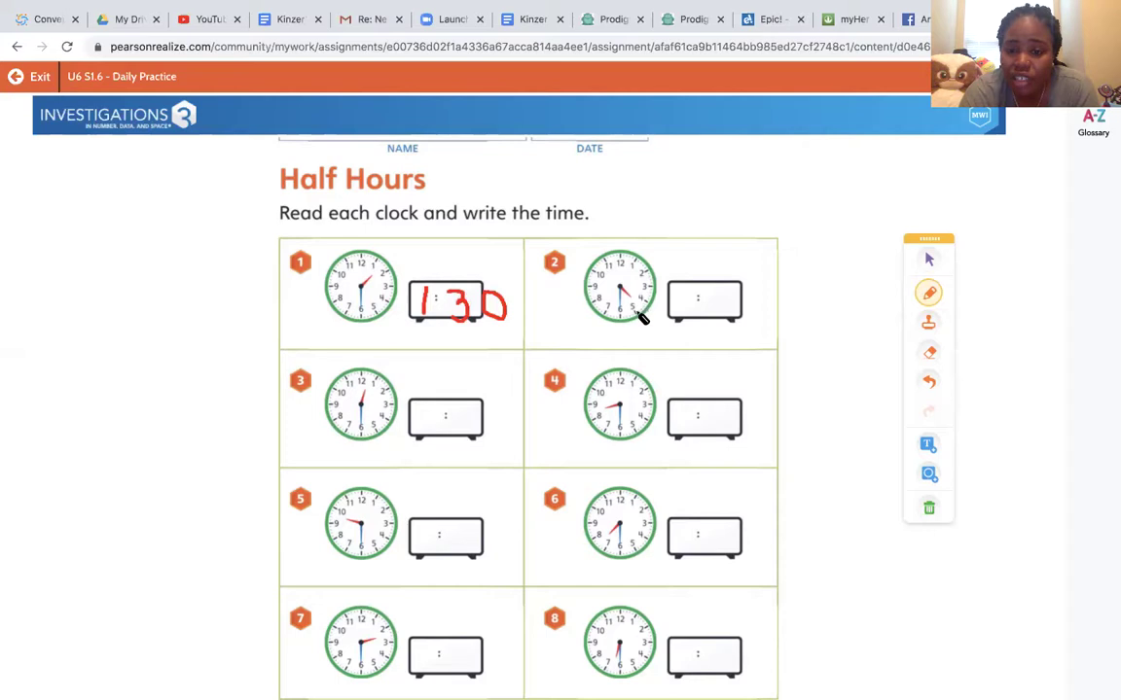
- Handwrite 4:30 under clock 2, erasing and redrawing the misplaced 0
mouse_move(673, 288)
mouse_down()
mouse_move(676, 312)
mouse_move(691, 311)
mouse_move(681, 316)
mouse_up()
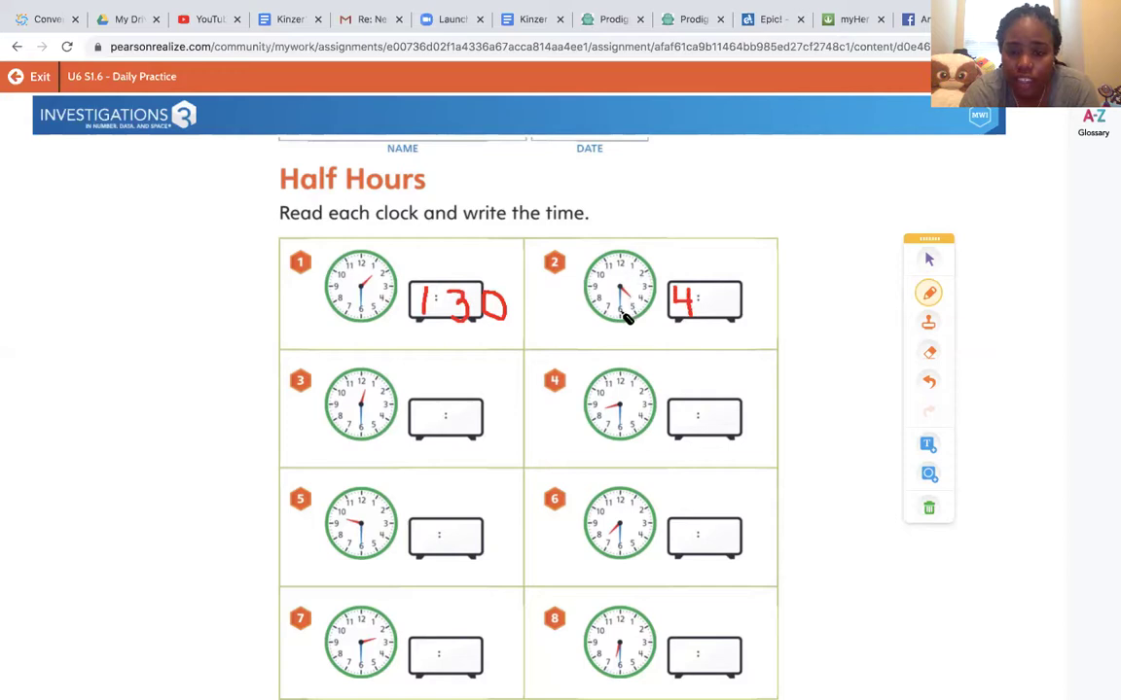
mouse_move(708, 292)
mouse_down()
mouse_move(725, 294)
mouse_move(723, 324)
mouse_move(758, 313)
mouse_move(747, 300)
mouse_up()
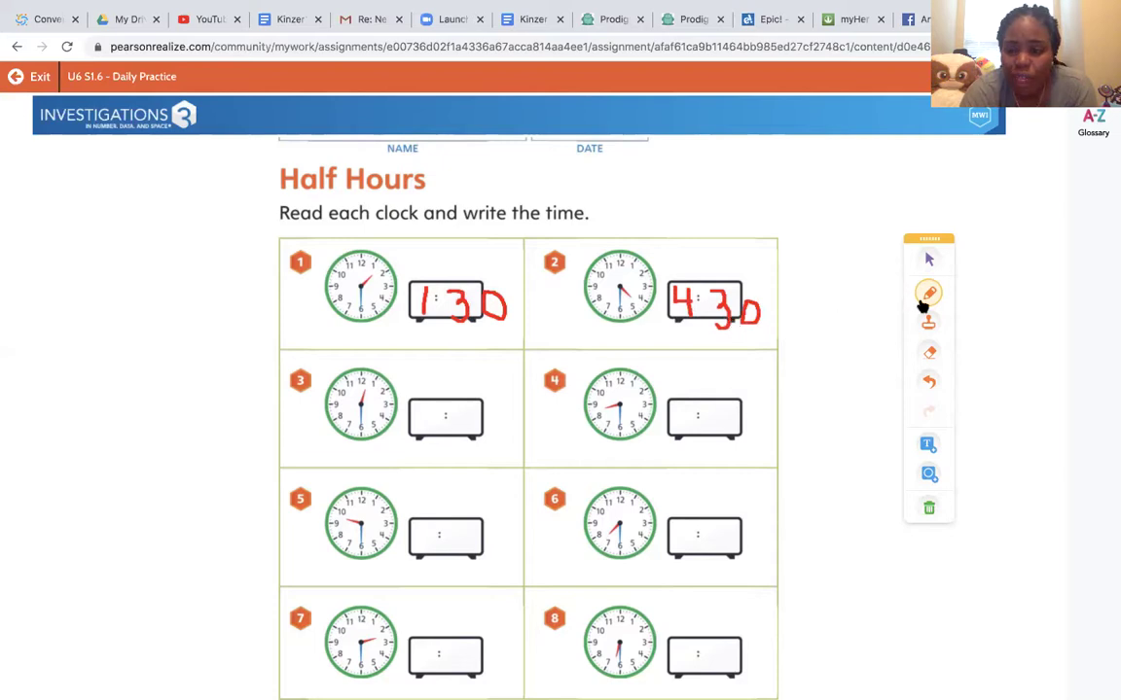
click(928, 352)
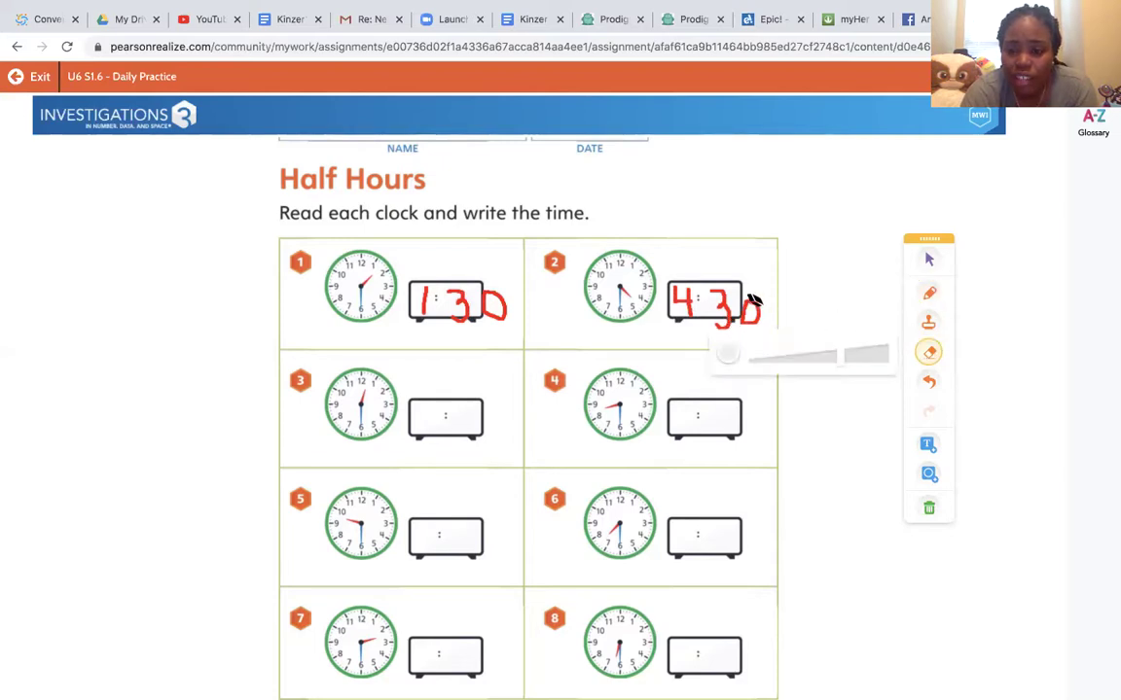
drag(749, 302, 745, 315)
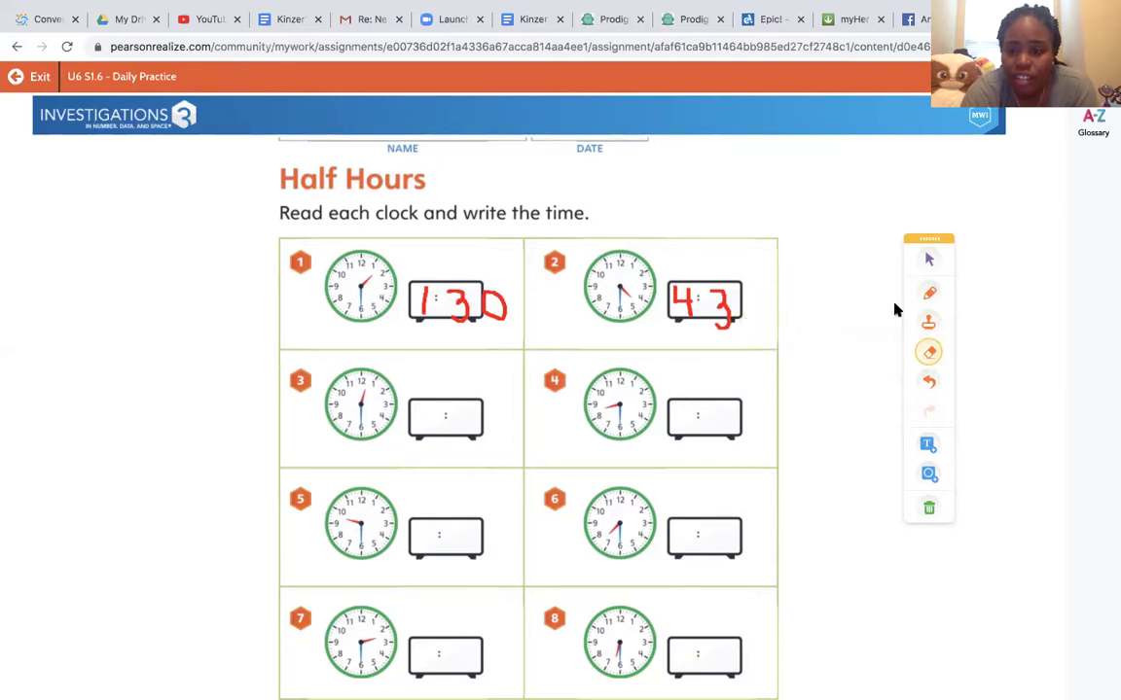
click(928, 292)
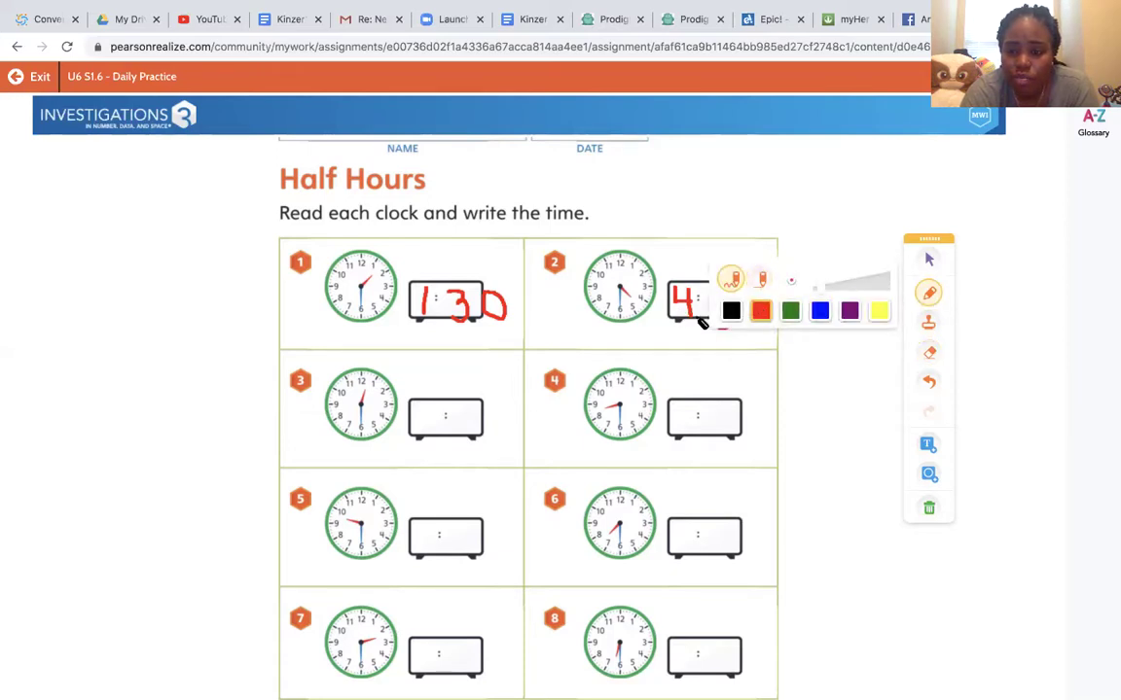
click(790, 357)
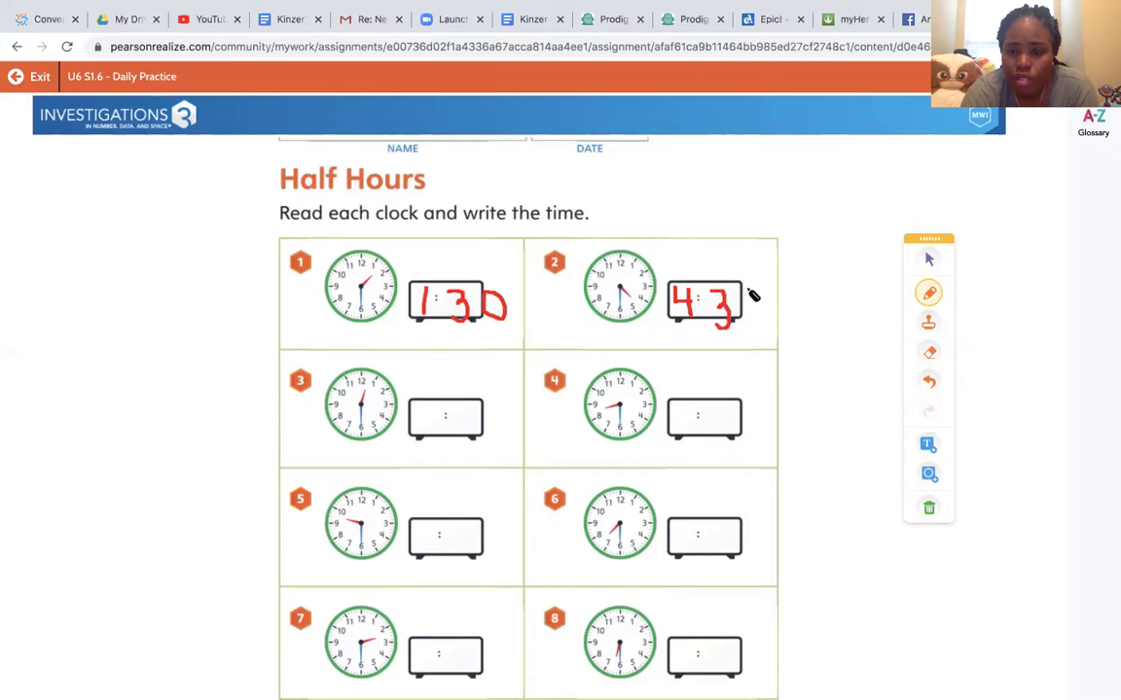
mouse_move(748, 291)
mouse_down()
mouse_move(743, 304)
mouse_move(762, 321)
mouse_move(746, 295)
mouse_up()
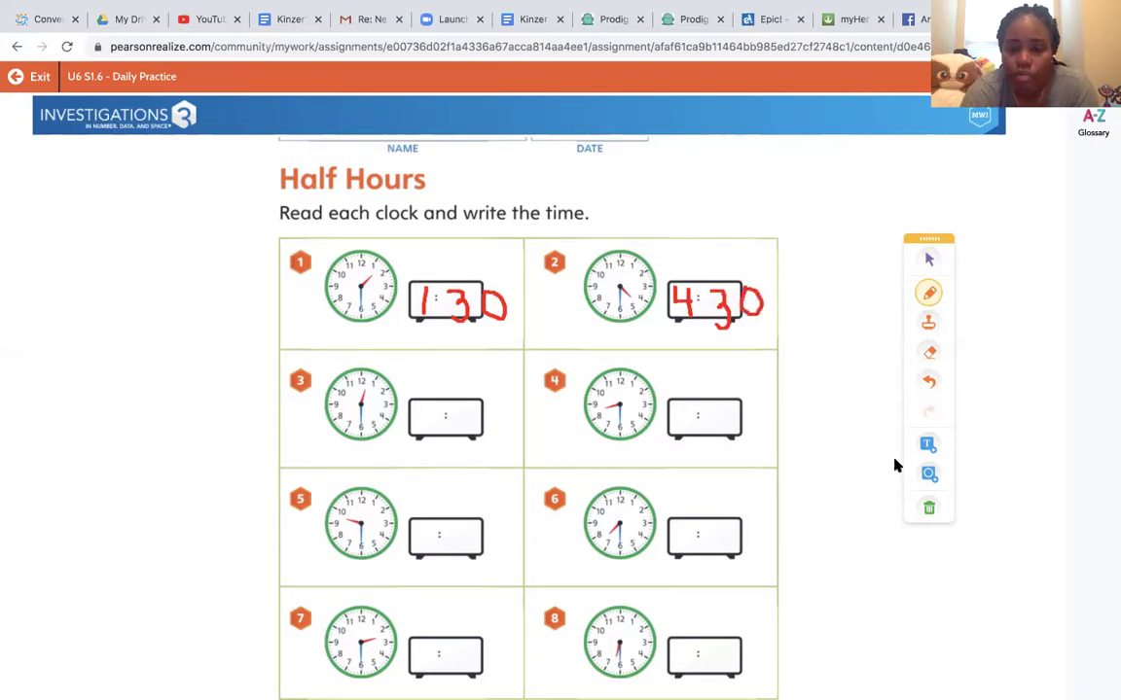
- Open the U6 S1.6 - Family Letter from the assignment page
scroll(885, 480, down, 5)
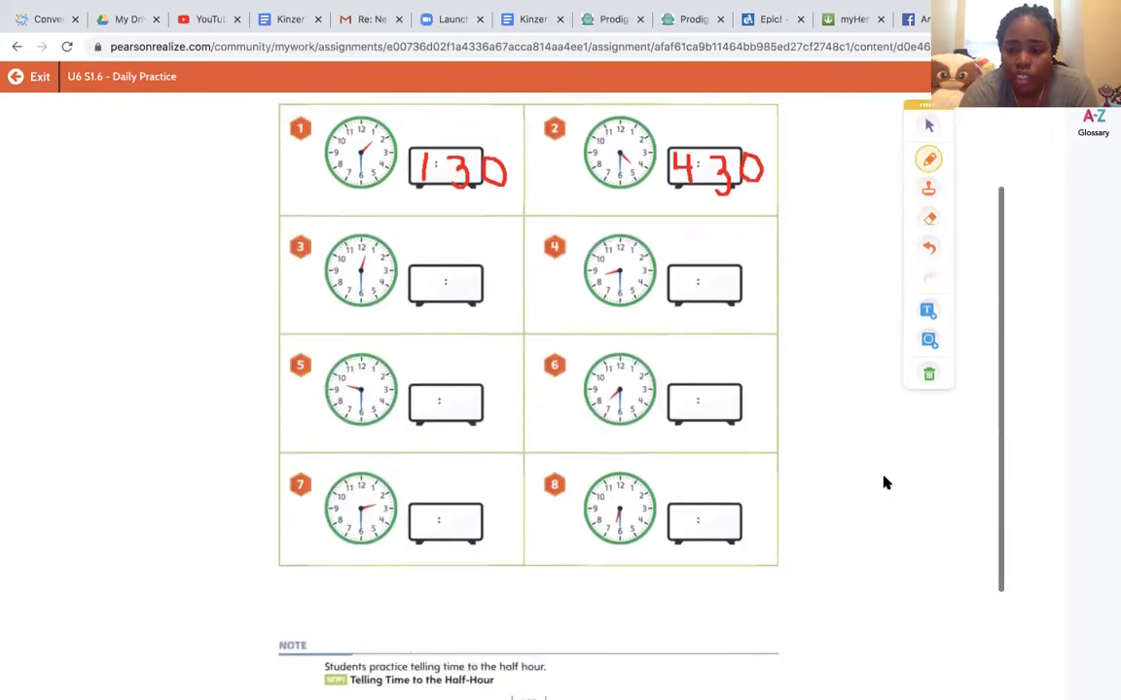
scroll(884, 483, up, 5)
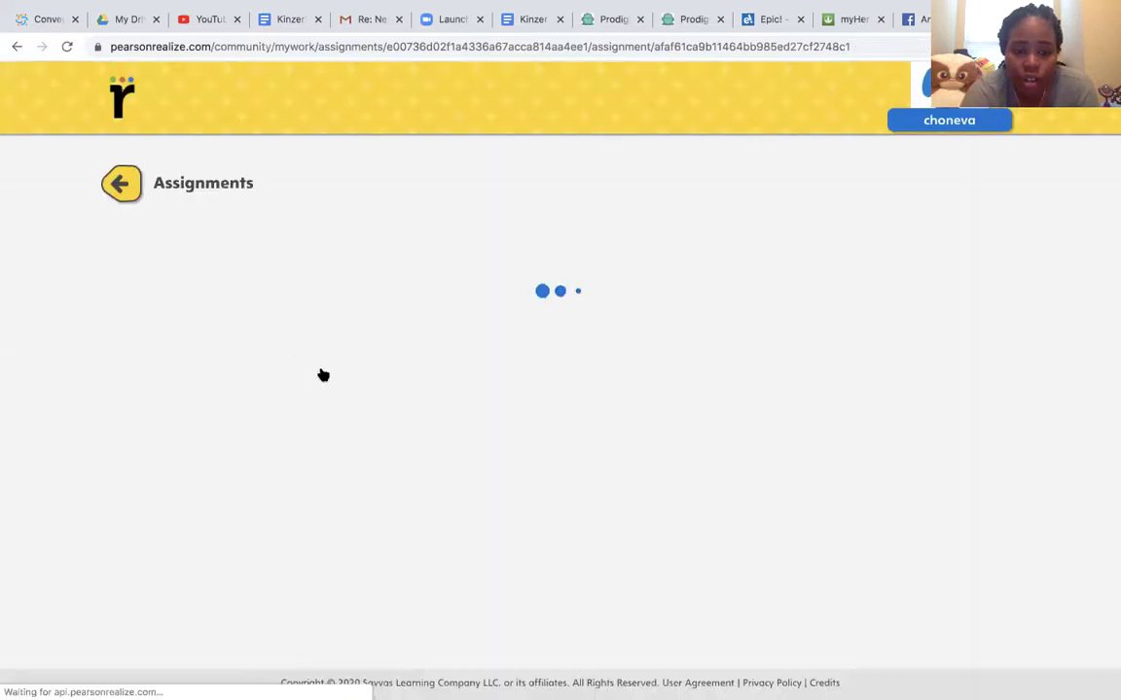
click(322, 376)
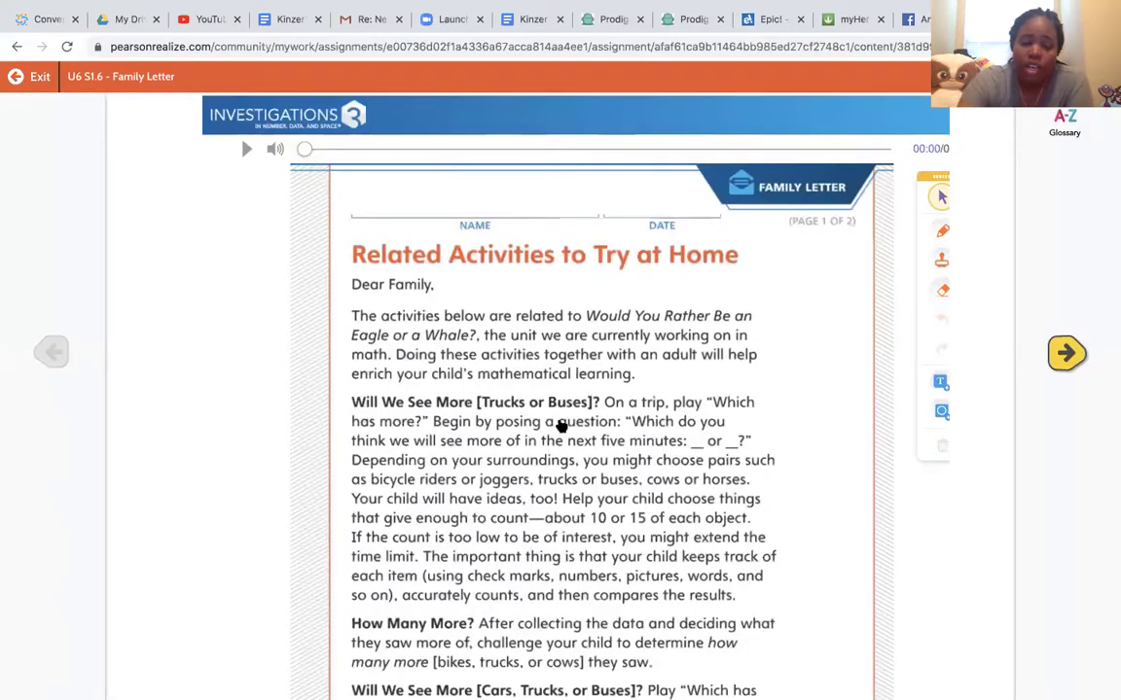
- Read page 1 of the Family Letter, then scroll through page 2 to its end
scroll(561, 426, down, 1)
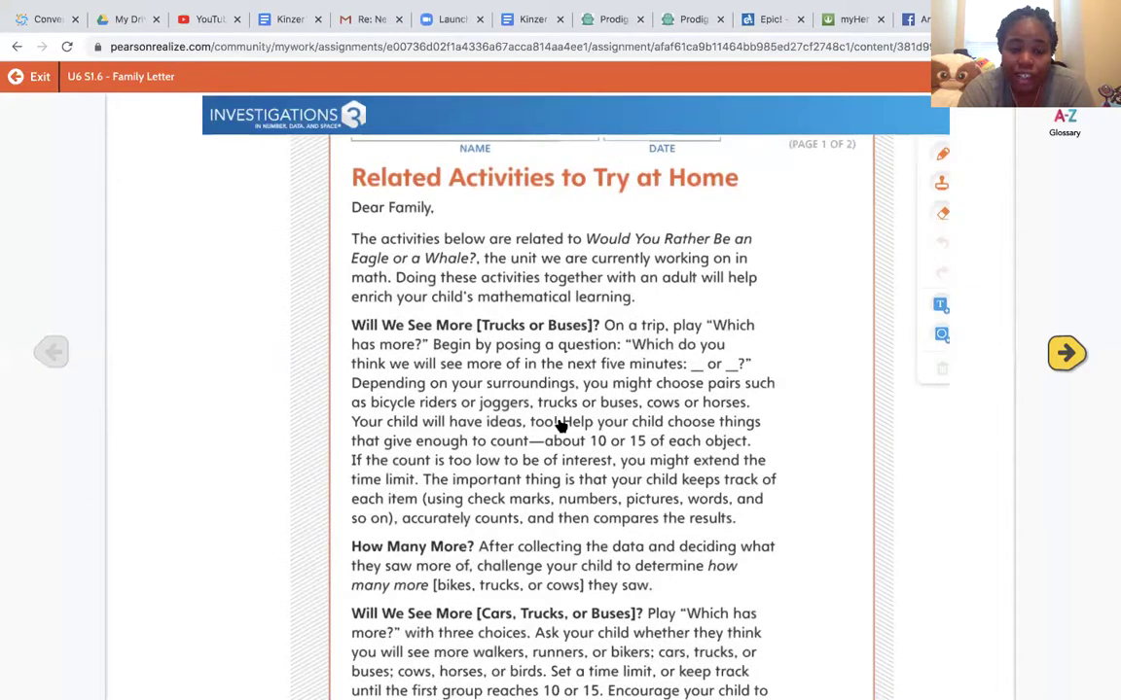
scroll(561, 426, down, 2)
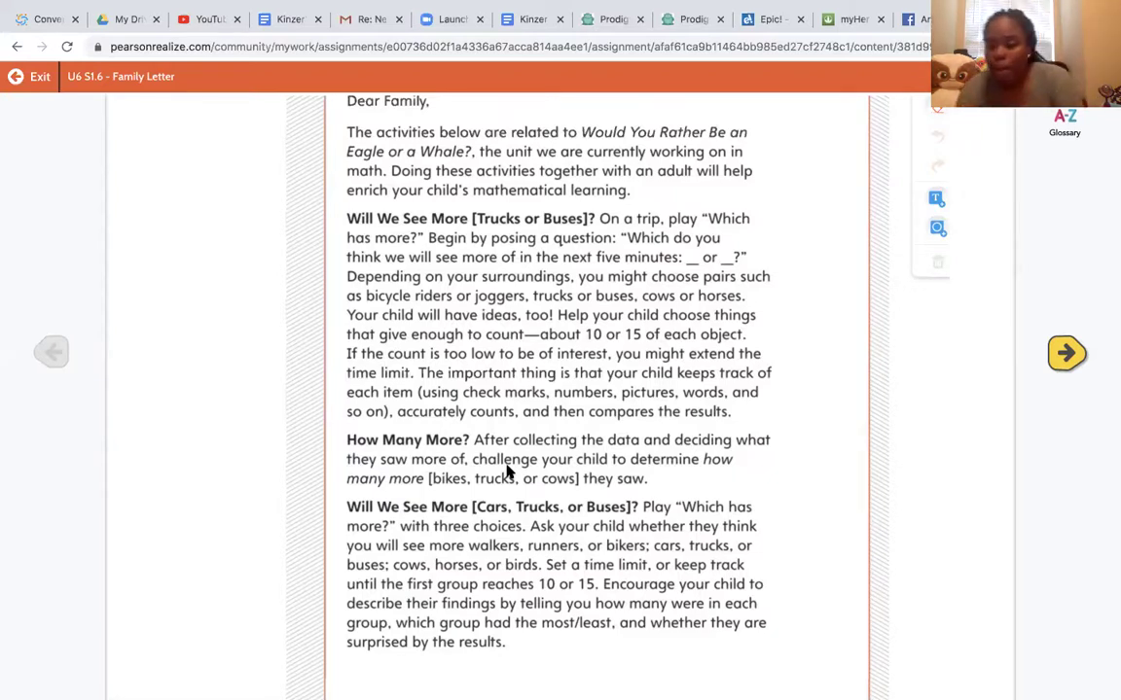
click(1080, 356)
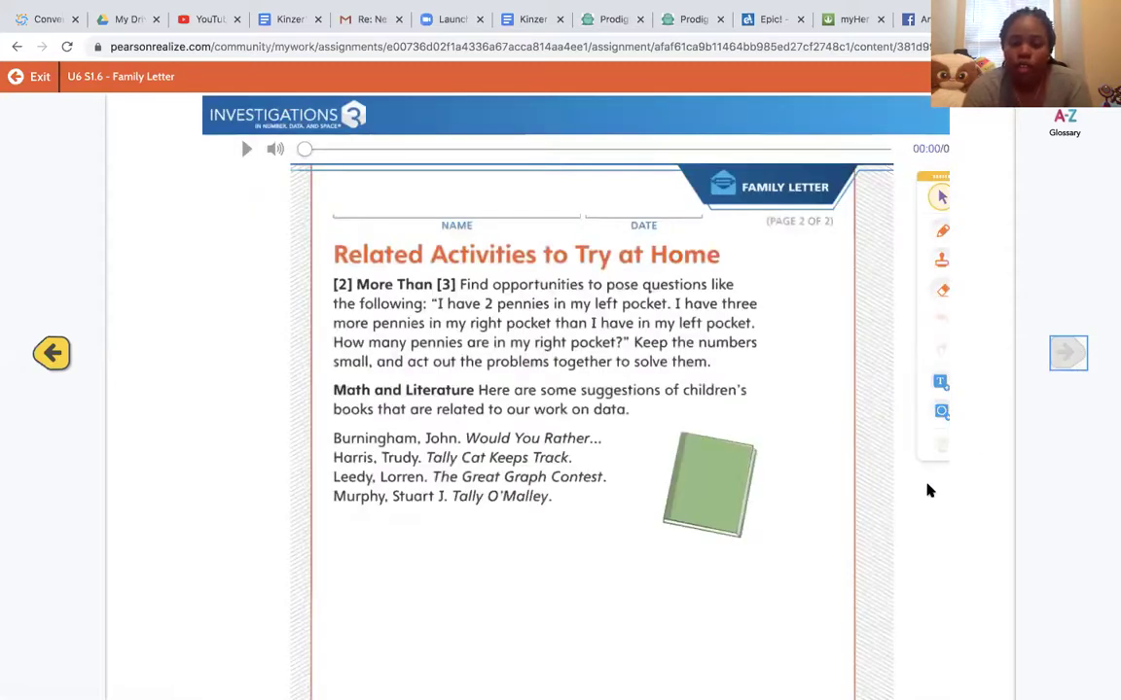
scroll(929, 491, down, 1)
scroll(929, 491, down, 3)
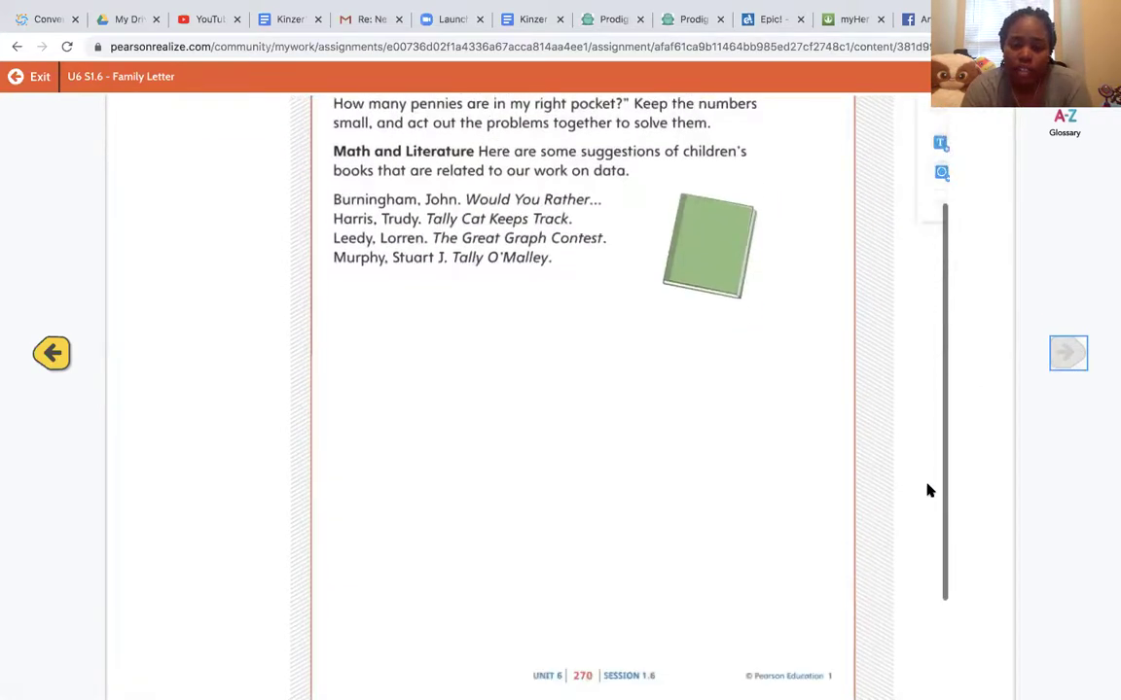
scroll(929, 491, down, 2)
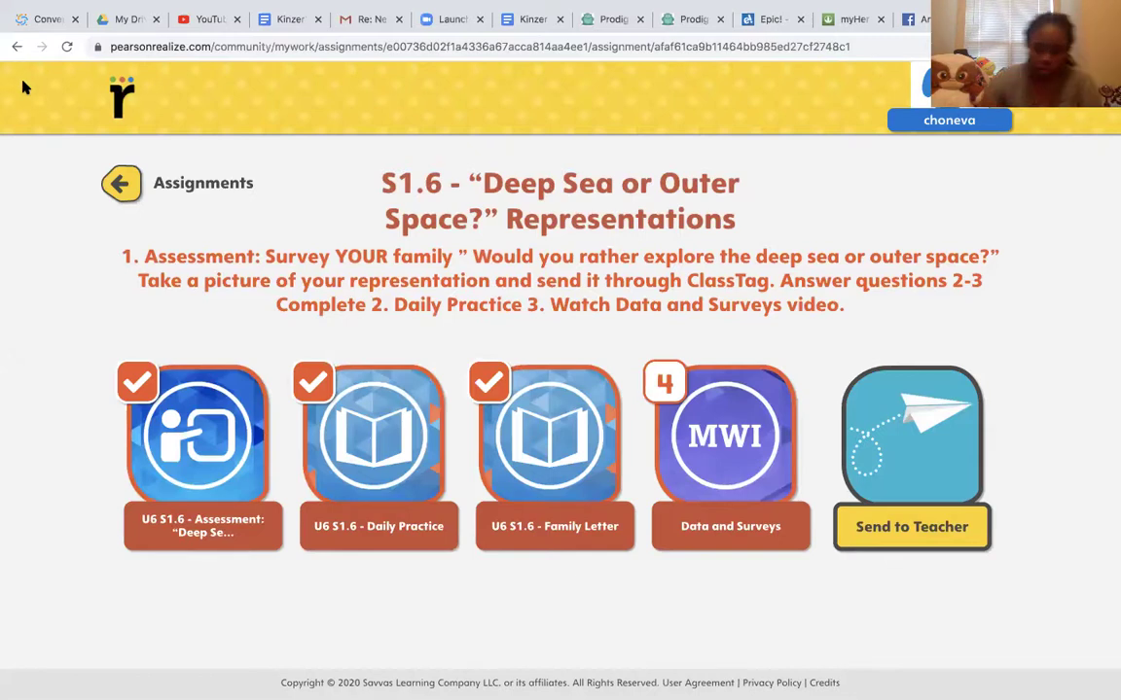
- Open the Data and Surveys lesson from the assignment page
click(667, 389)
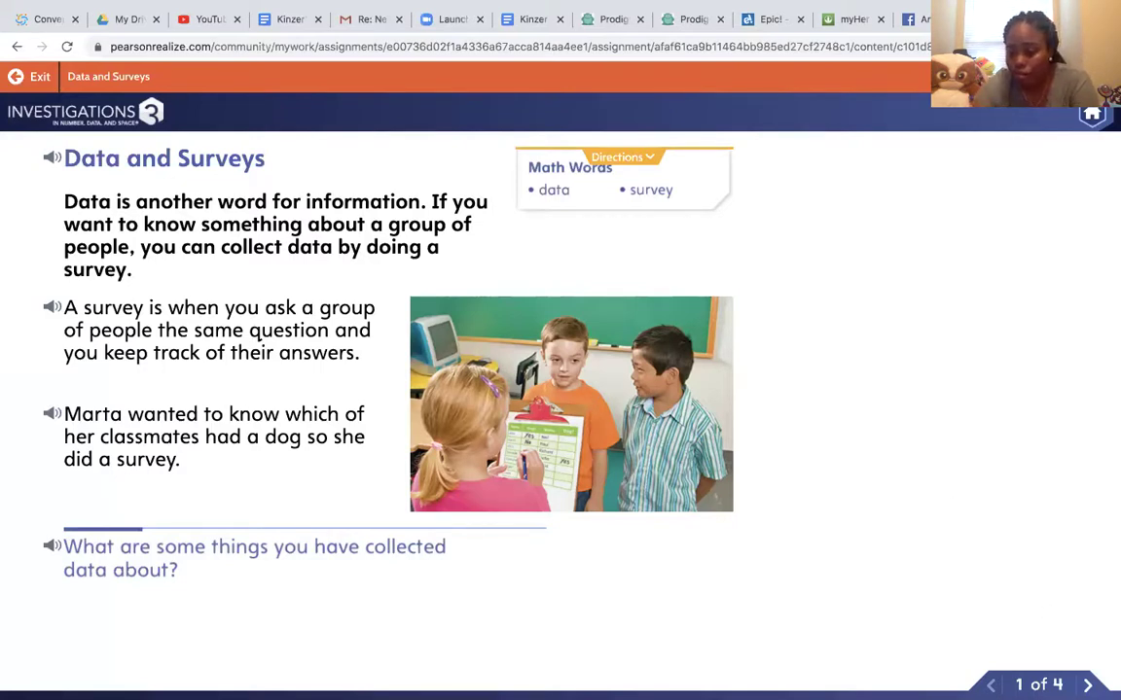
- Page through the Data and Surveys lesson from page 1 to the Try It page, 4 of 4
click(1088, 684)
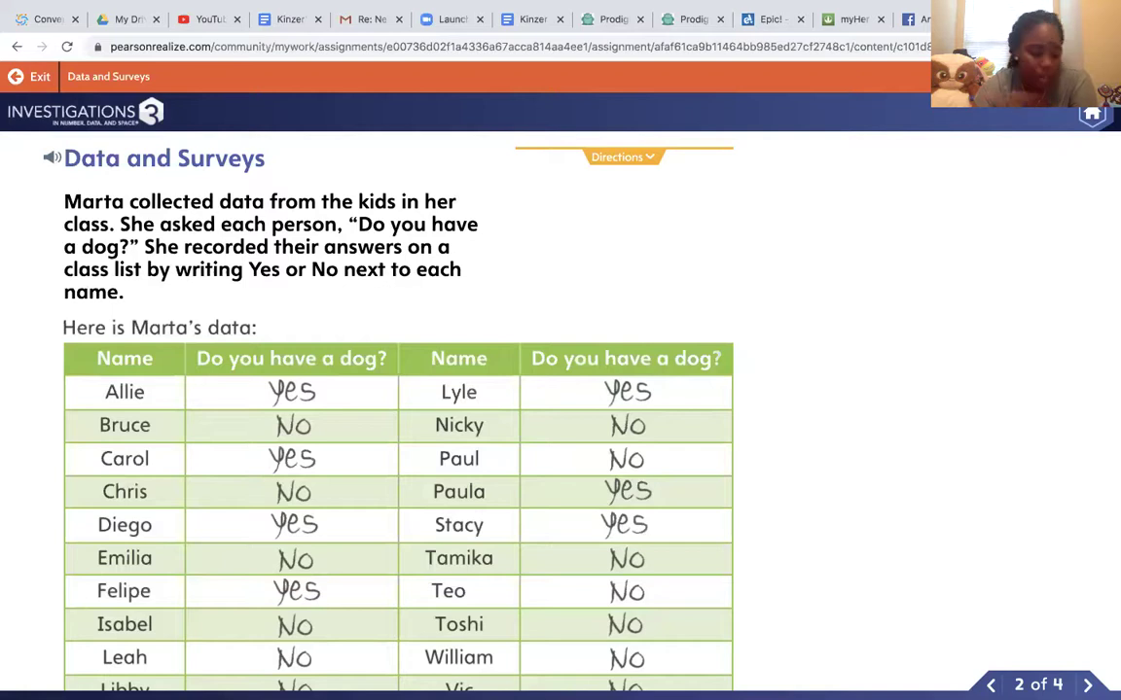
click(1087, 684)
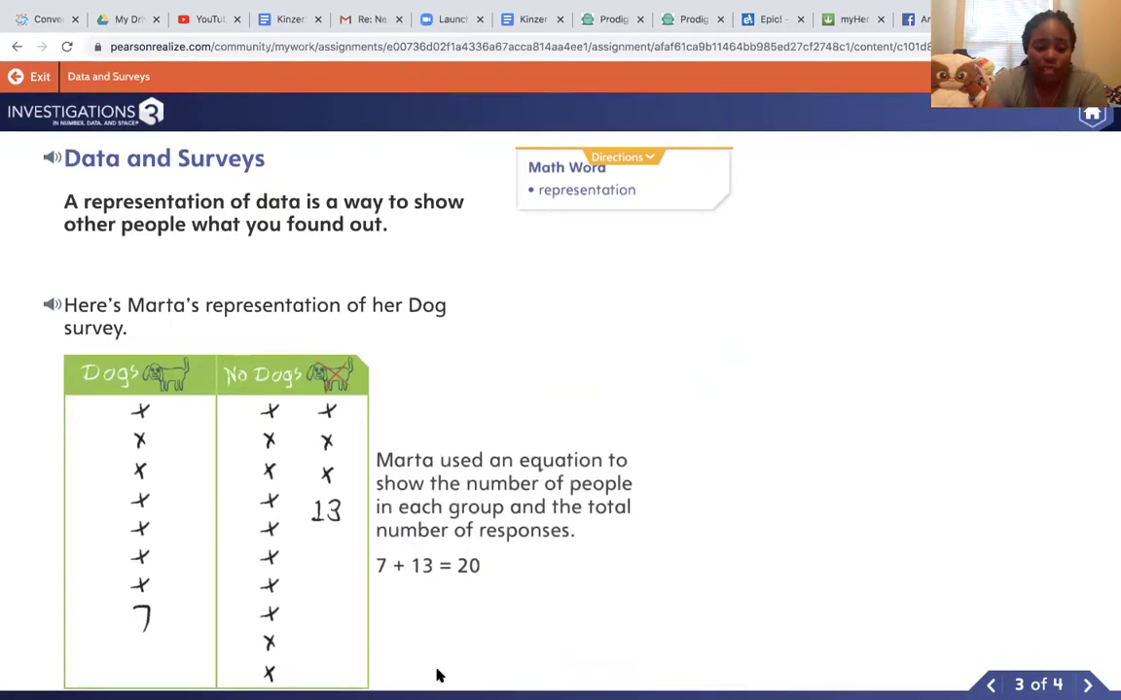
scroll(341, 642, down, 1)
scroll(340, 642, up, 1)
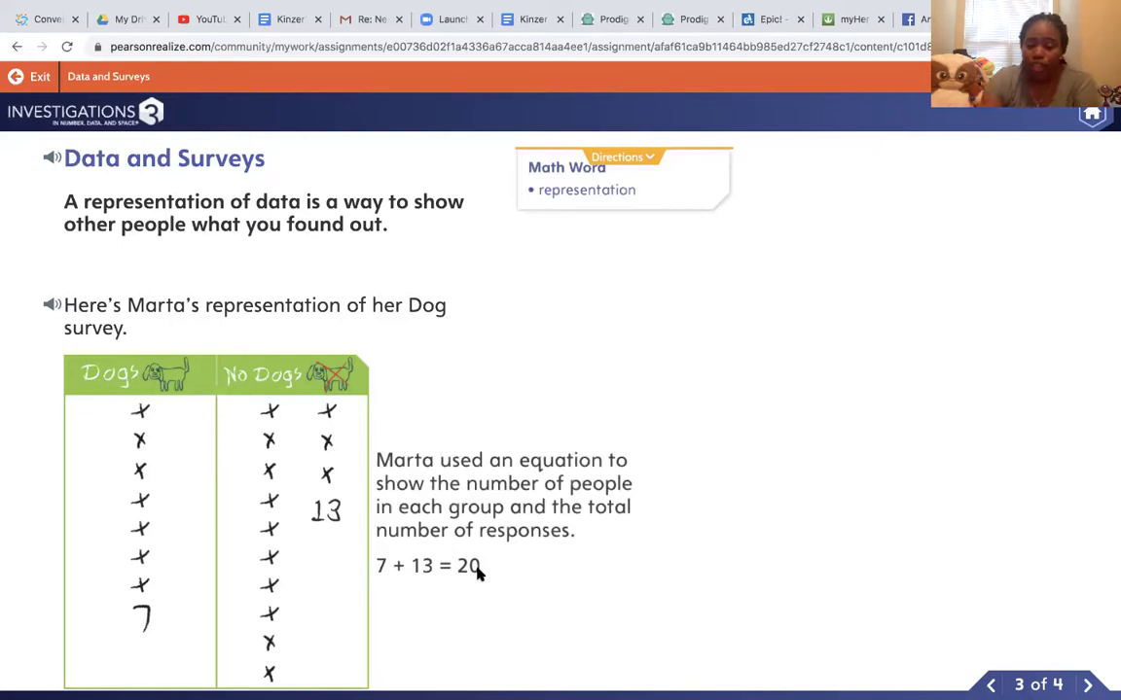
click(1088, 683)
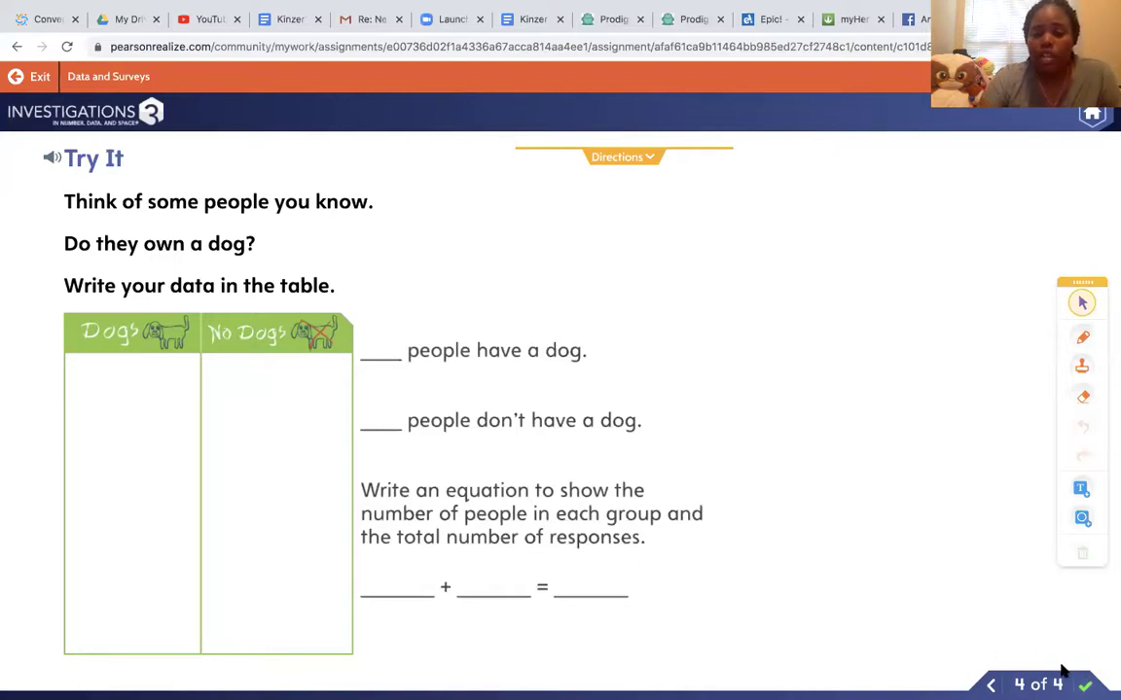
- Back out of turning in, switch to the pen, and draw three tally marks under Dogs
click(1085, 685)
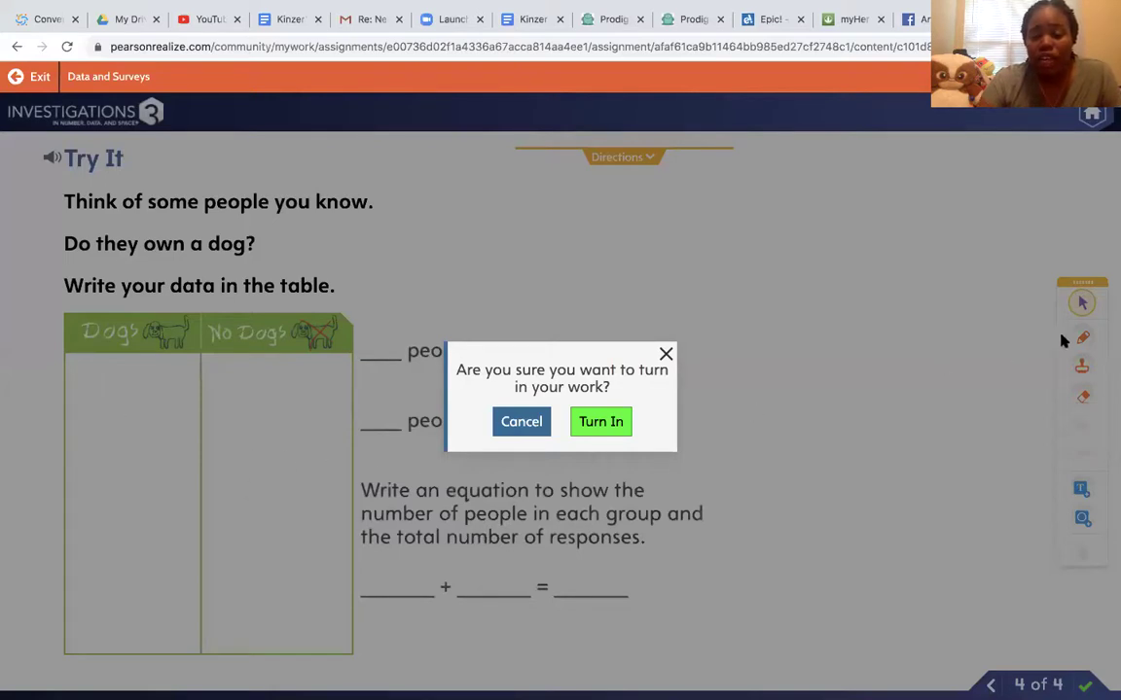
click(526, 424)
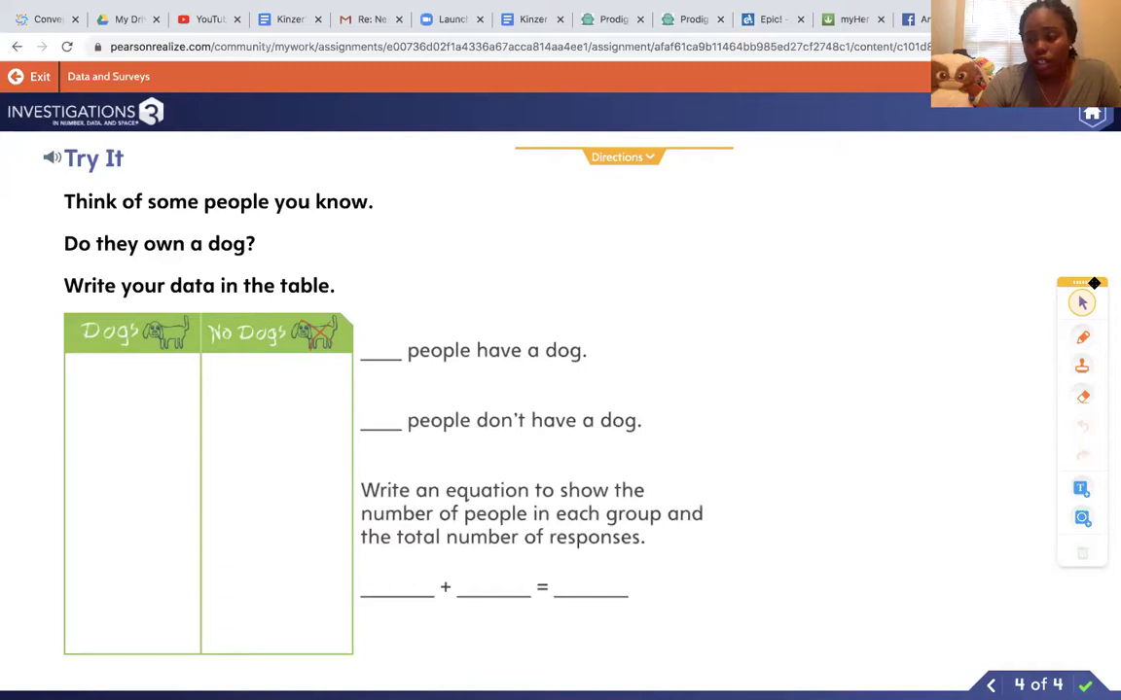
click(1083, 334)
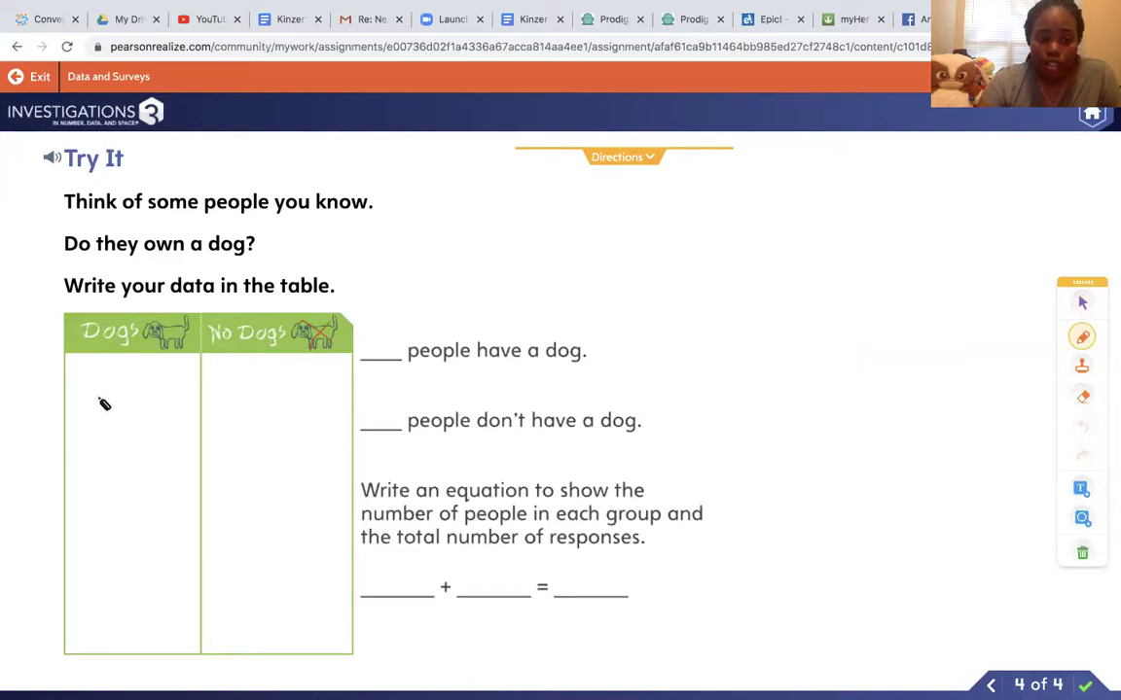
drag(99, 379, 99, 425)
drag(119, 379, 121, 430)
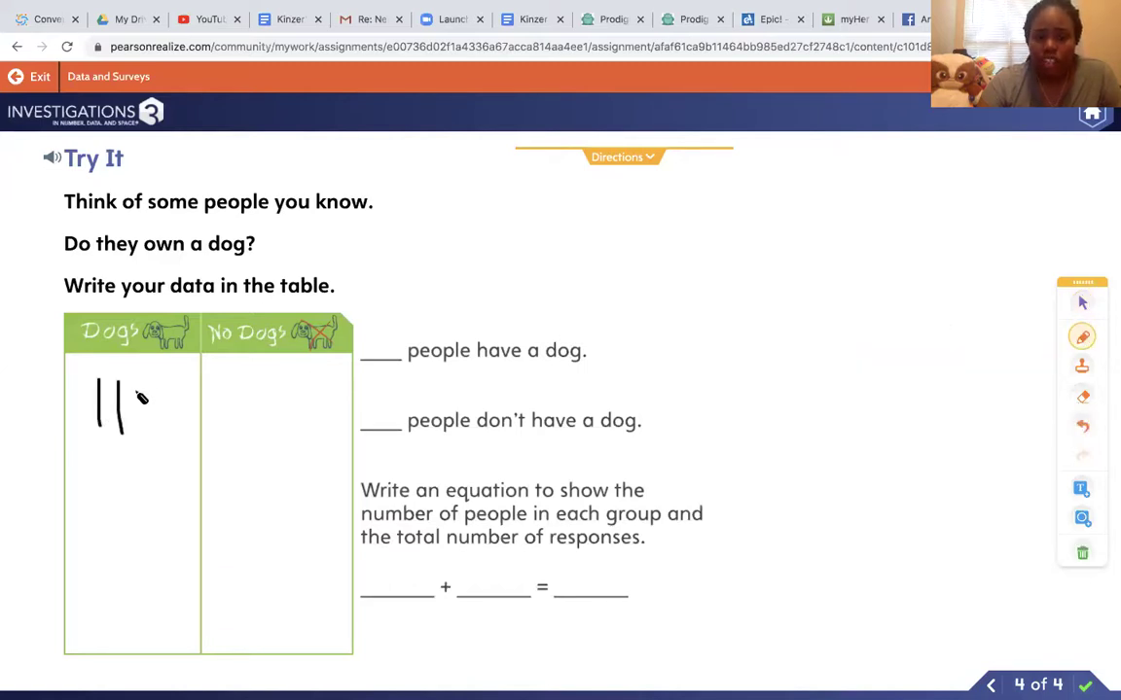
drag(141, 383, 145, 443)
- Draw seven No Dogs tallies as a crossed bundle of five plus two more
drag(228, 381, 228, 431)
drag(247, 388, 248, 432)
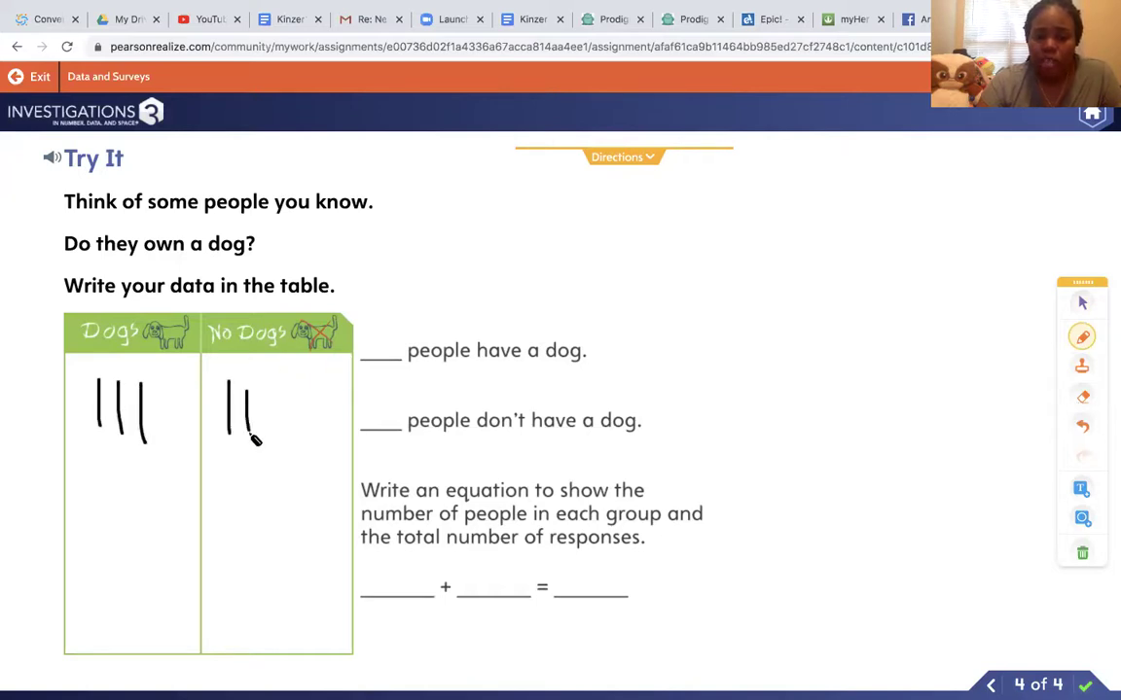
mouse_move(269, 386)
mouse_down()
mouse_move(269, 413)
mouse_move(303, 440)
mouse_up()
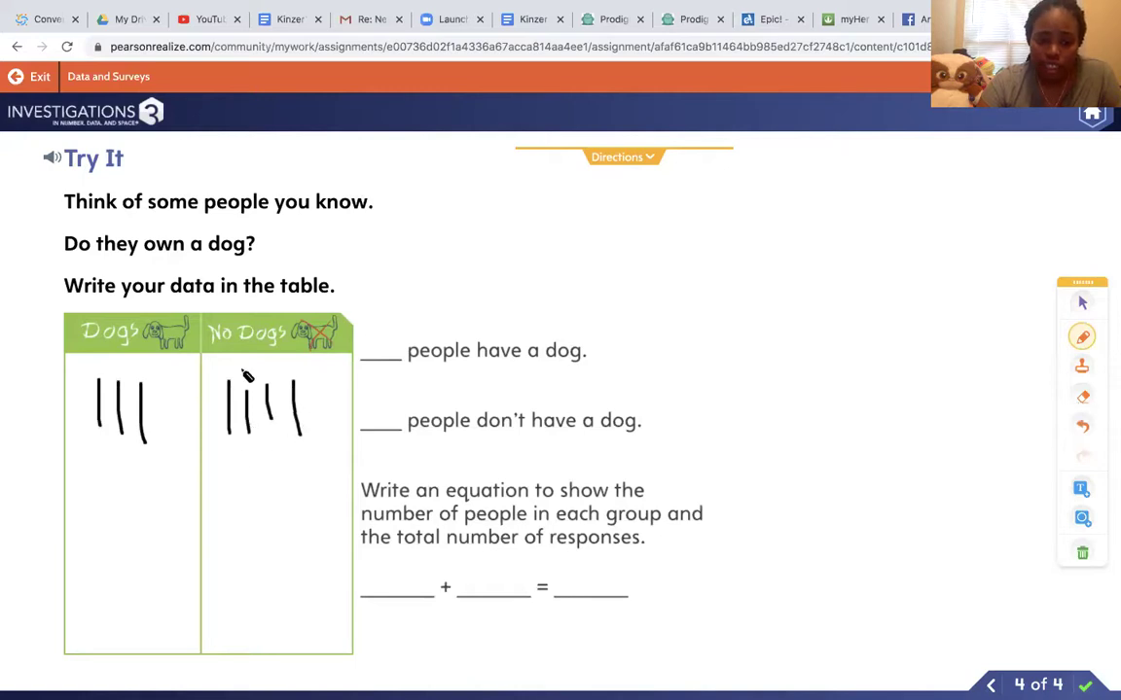
drag(227, 385, 297, 431)
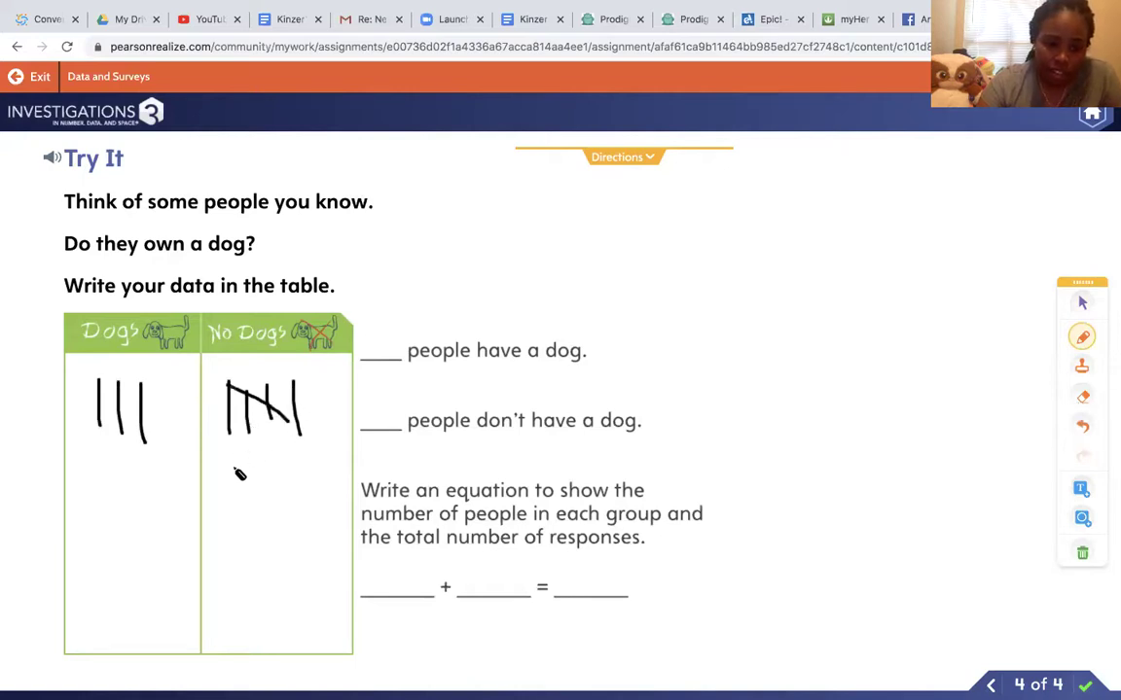
drag(235, 467, 233, 519)
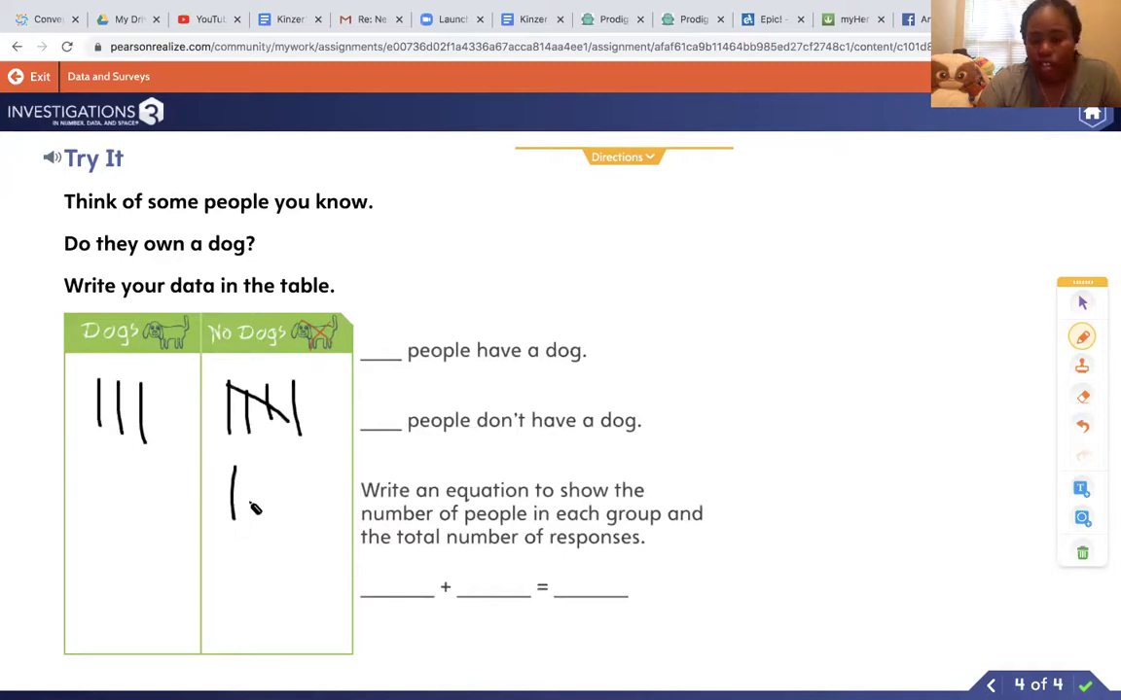
drag(248, 469, 248, 515)
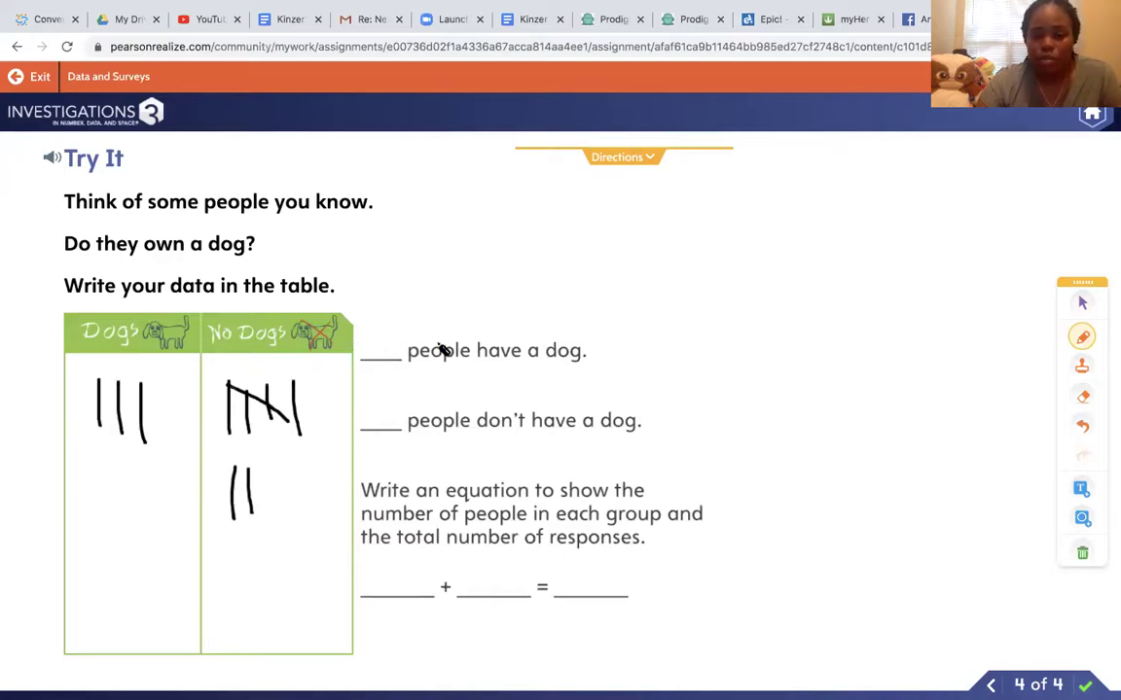
right_click(371, 296)
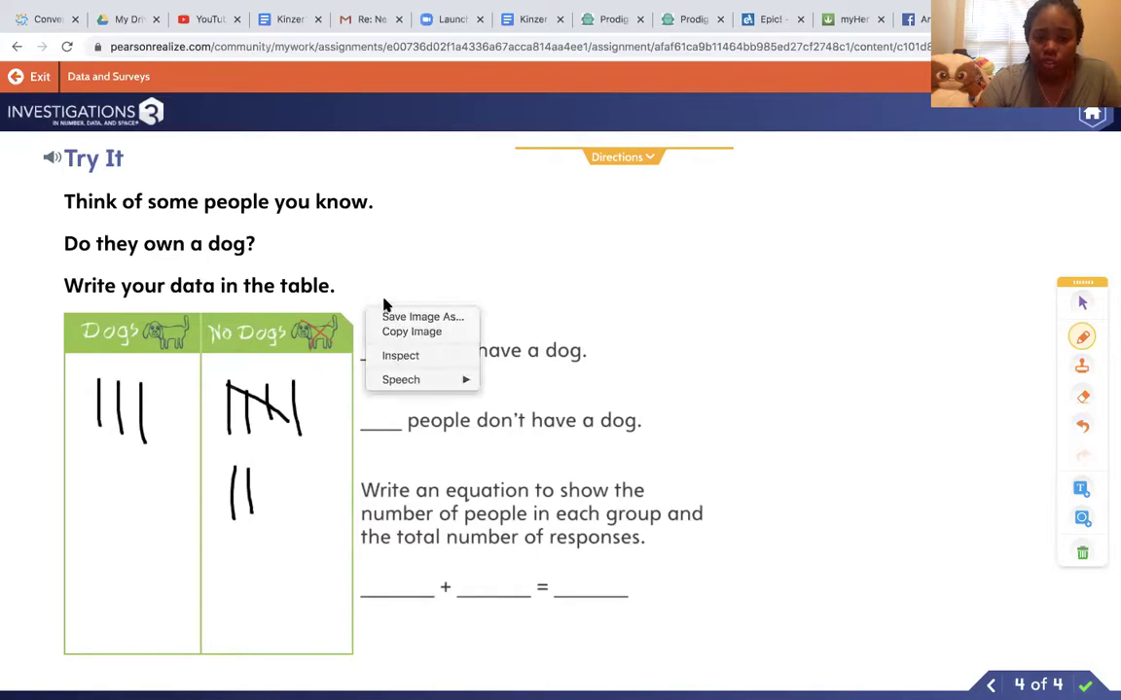
click(386, 284)
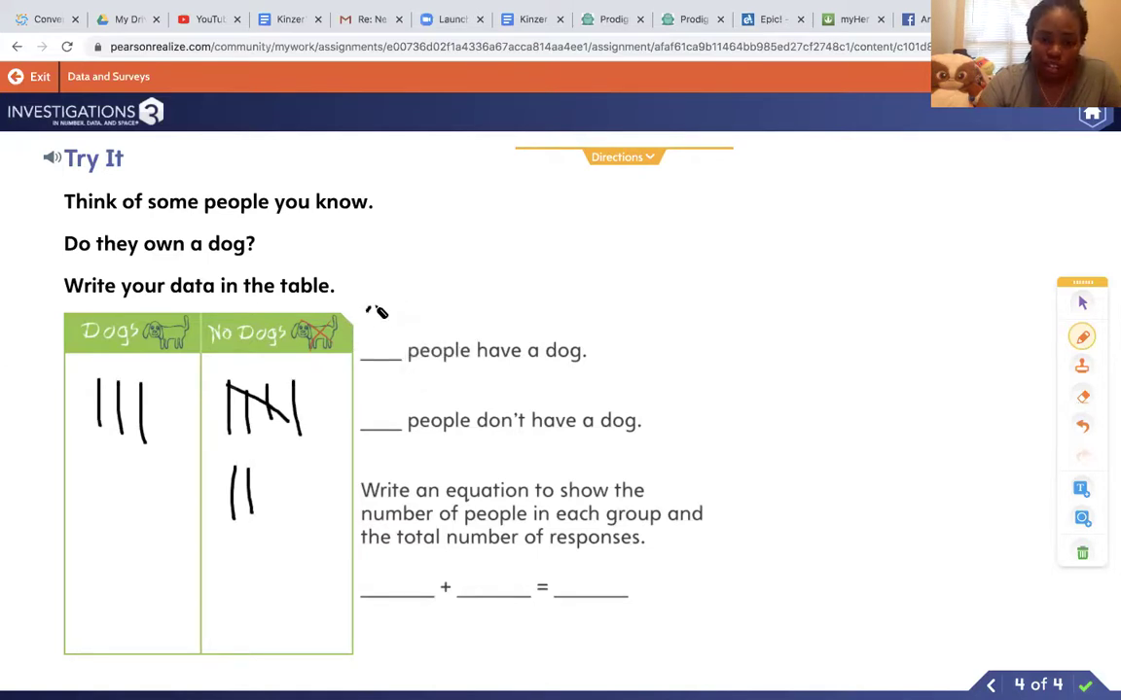
- Write 3 and 7 in the sentence blanks and the equation 3 + 7 = 10
mouse_move(367, 309)
mouse_down()
mouse_move(381, 325)
mouse_move(368, 342)
mouse_up()
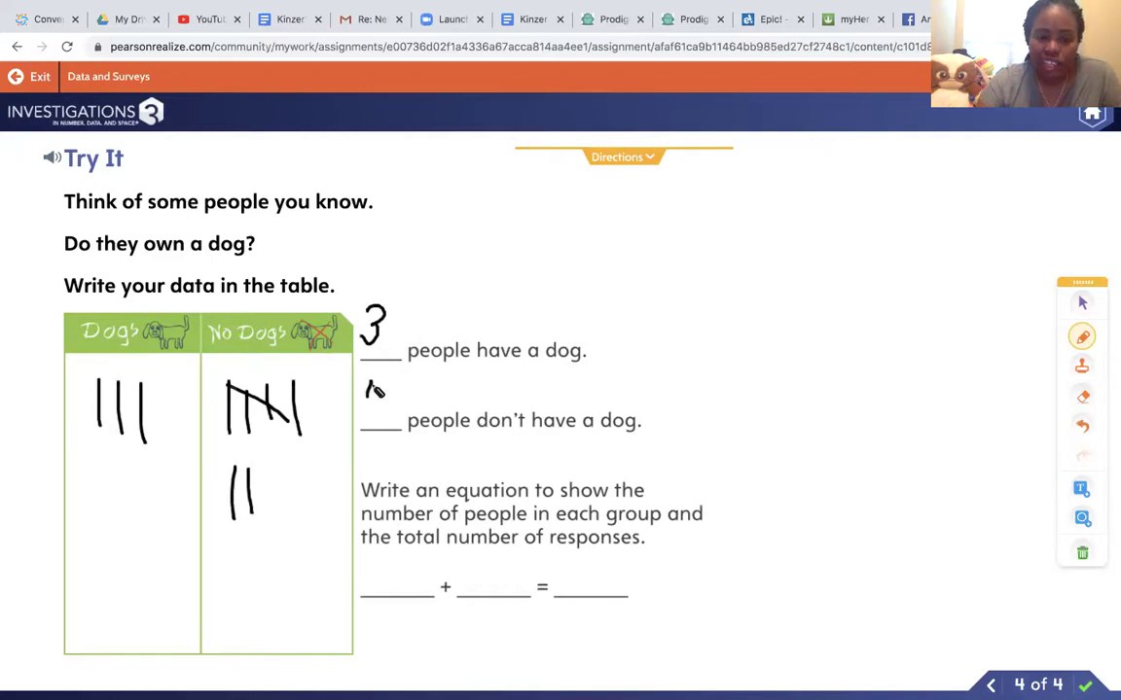
drag(367, 386, 379, 426)
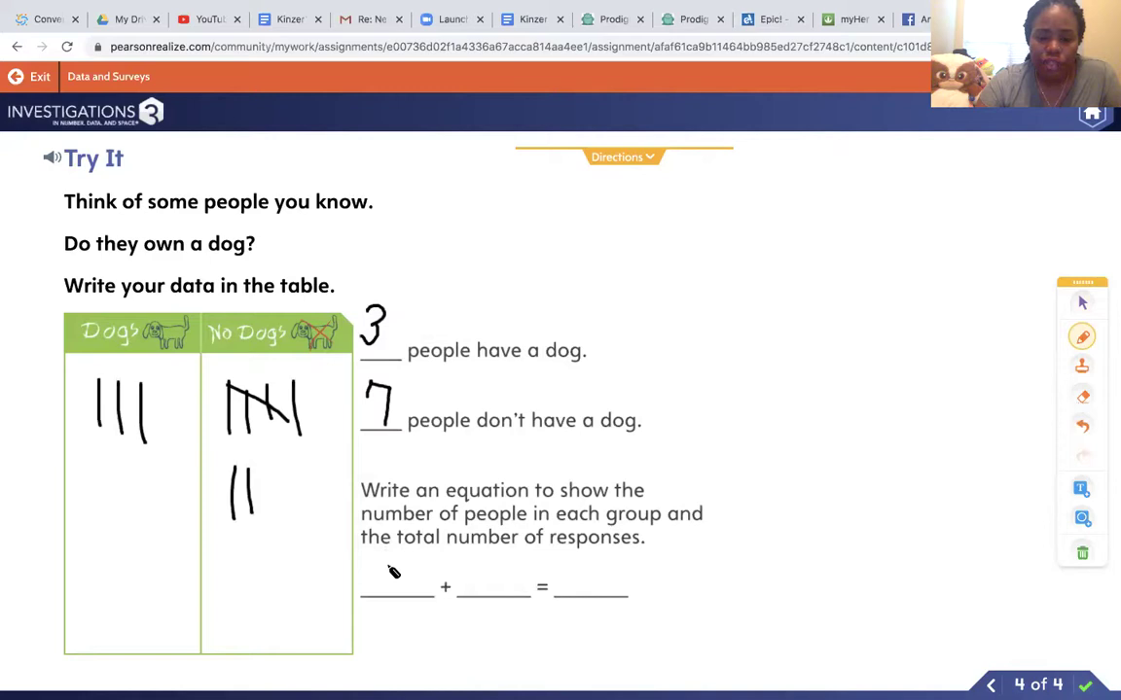
mouse_move(383, 556)
mouse_down()
mouse_move(399, 575)
mouse_move(389, 591)
mouse_up()
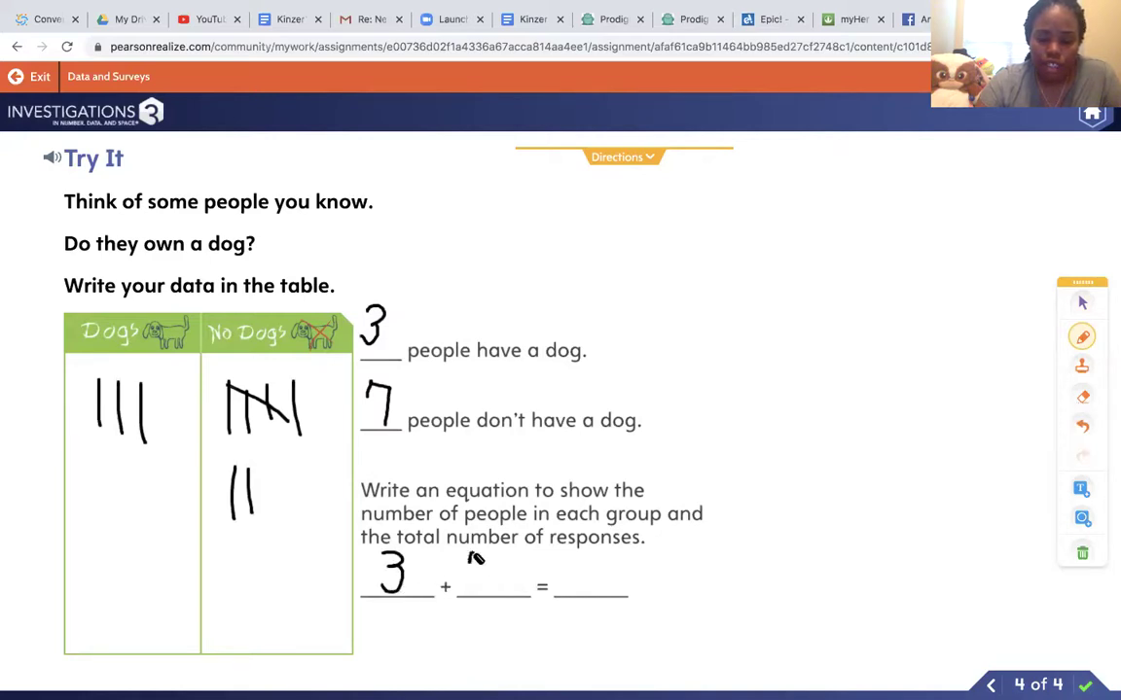
mouse_move(471, 553)
mouse_down()
mouse_move(500, 556)
mouse_move(483, 595)
mouse_up()
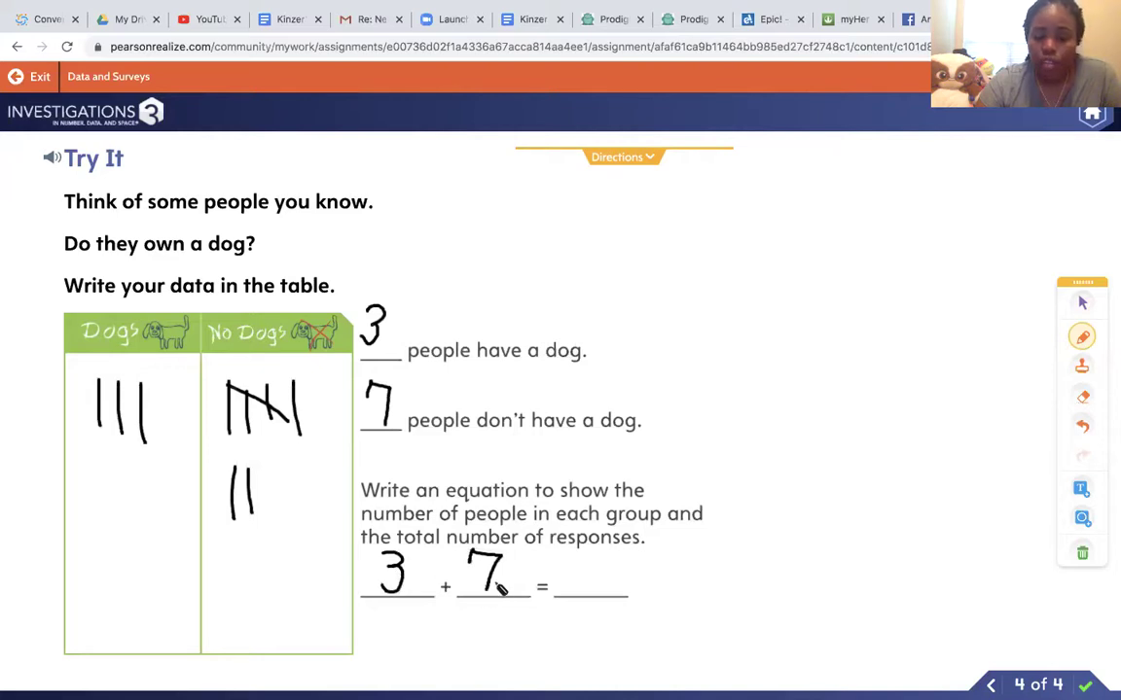
mouse_move(579, 556)
mouse_down()
mouse_move(579, 589)
mouse_move(613, 566)
mouse_move(601, 564)
mouse_move(612, 594)
mouse_move(628, 572)
mouse_move(608, 559)
mouse_up()
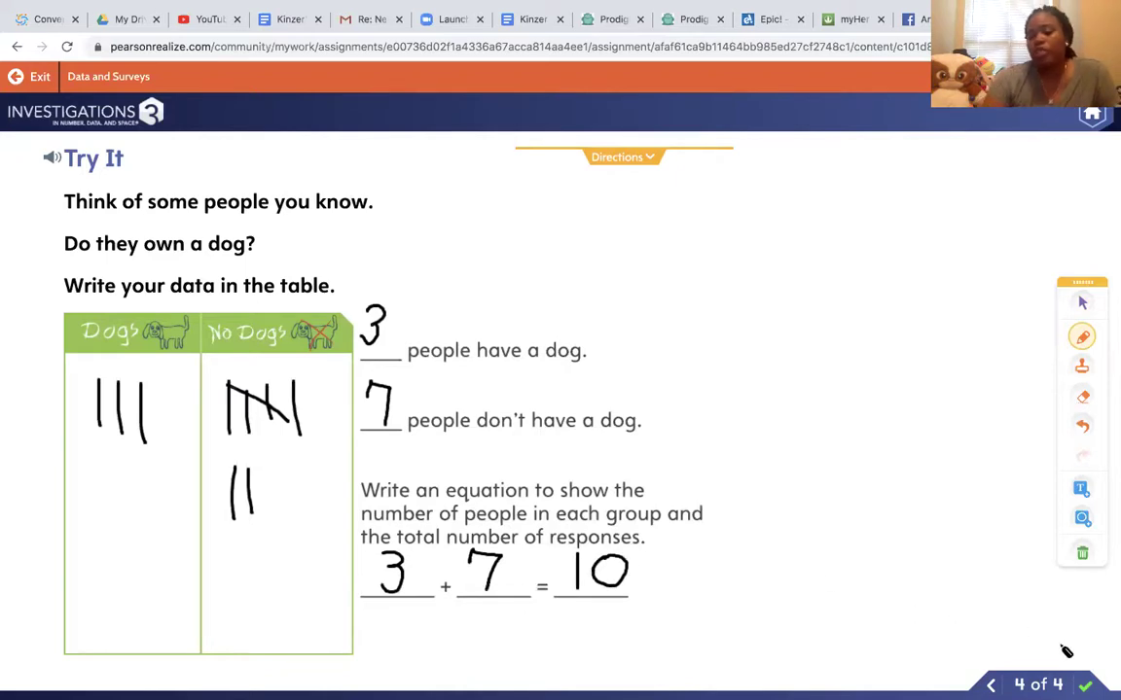
- Turn in the Try It page, dismiss the confirmation, and send the S1.6 assignment to the teacher
click(1085, 685)
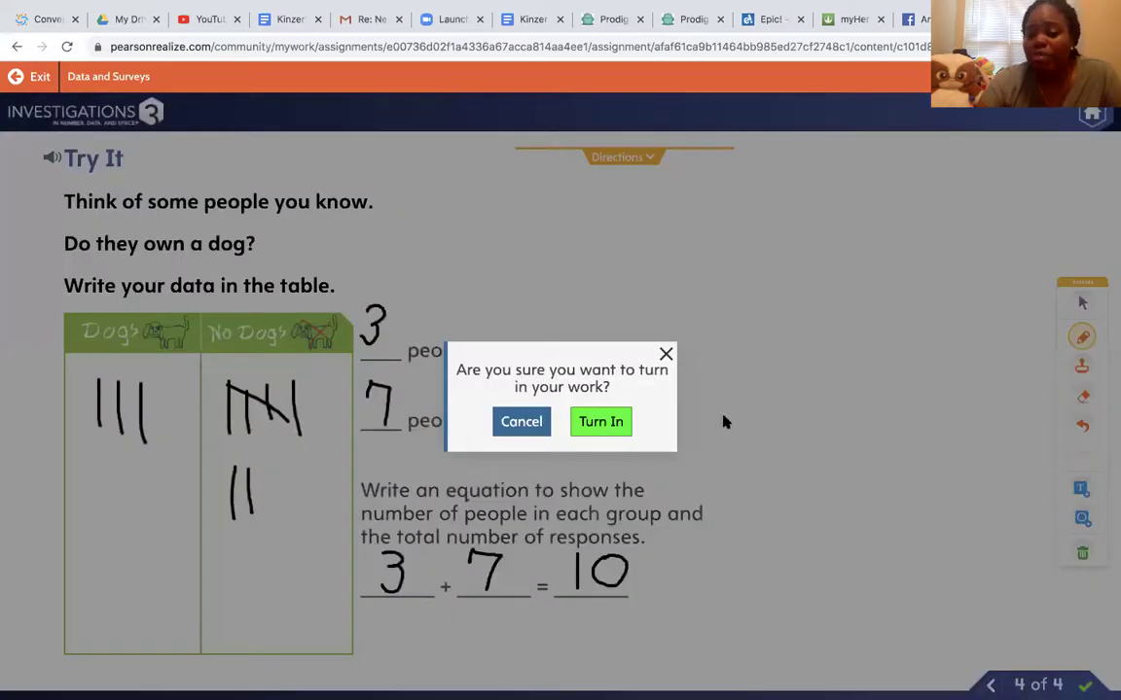
click(596, 424)
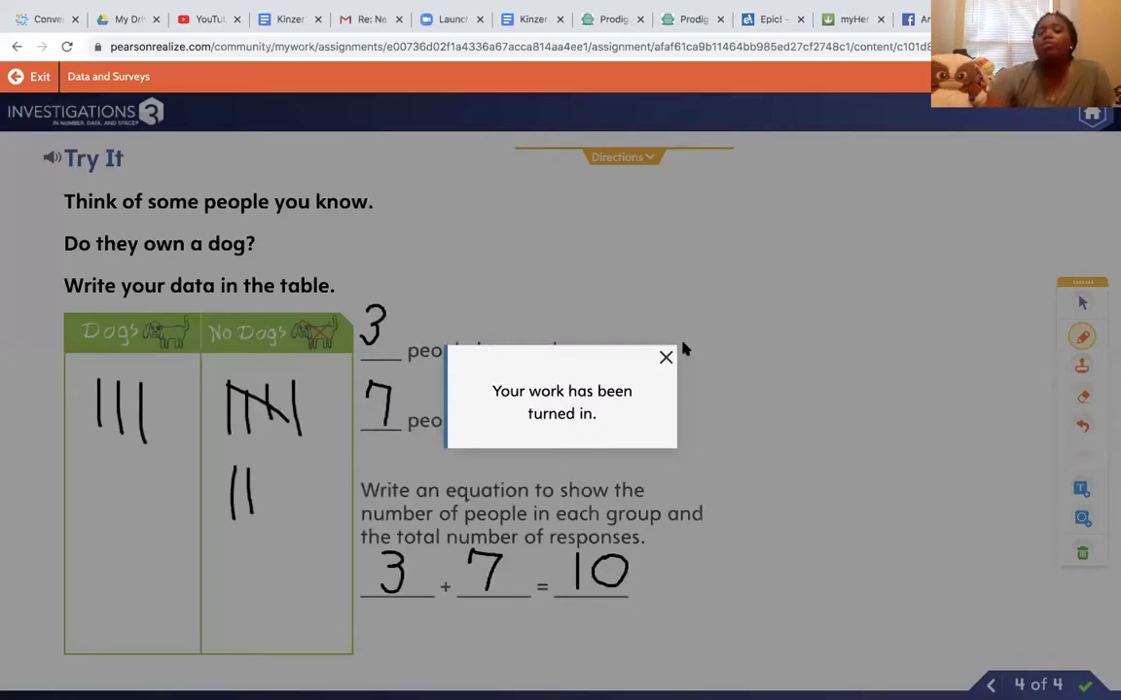
click(667, 359)
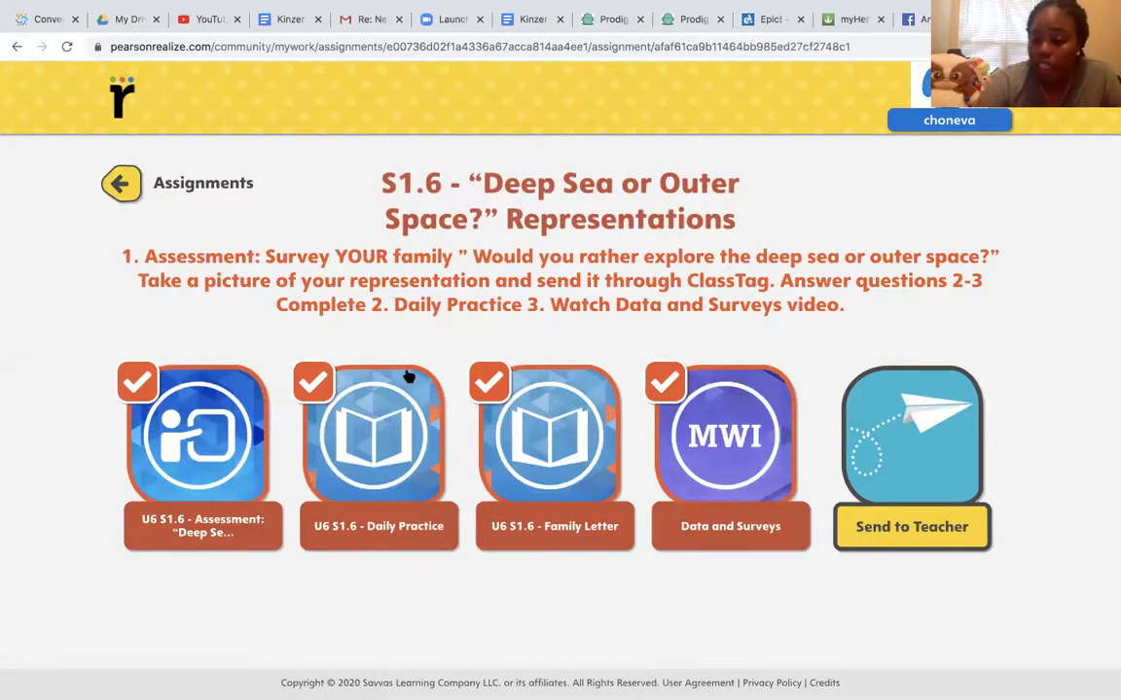
click(856, 525)
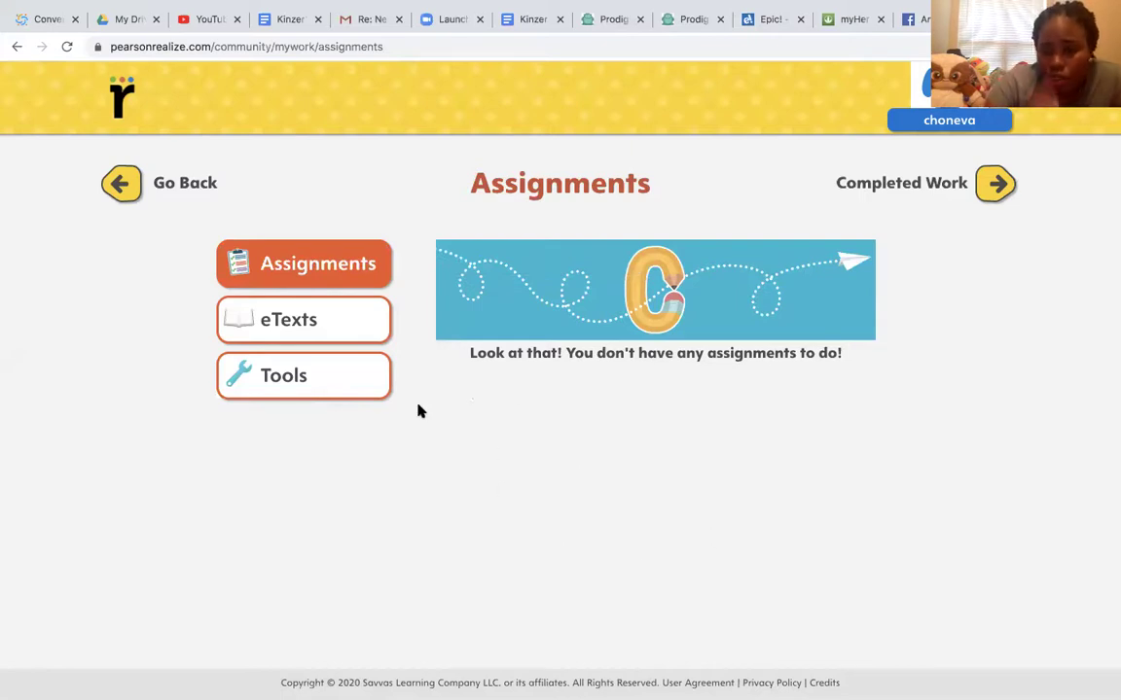
- Open the Grade 1 Game Center from Tools in a new window
click(282, 377)
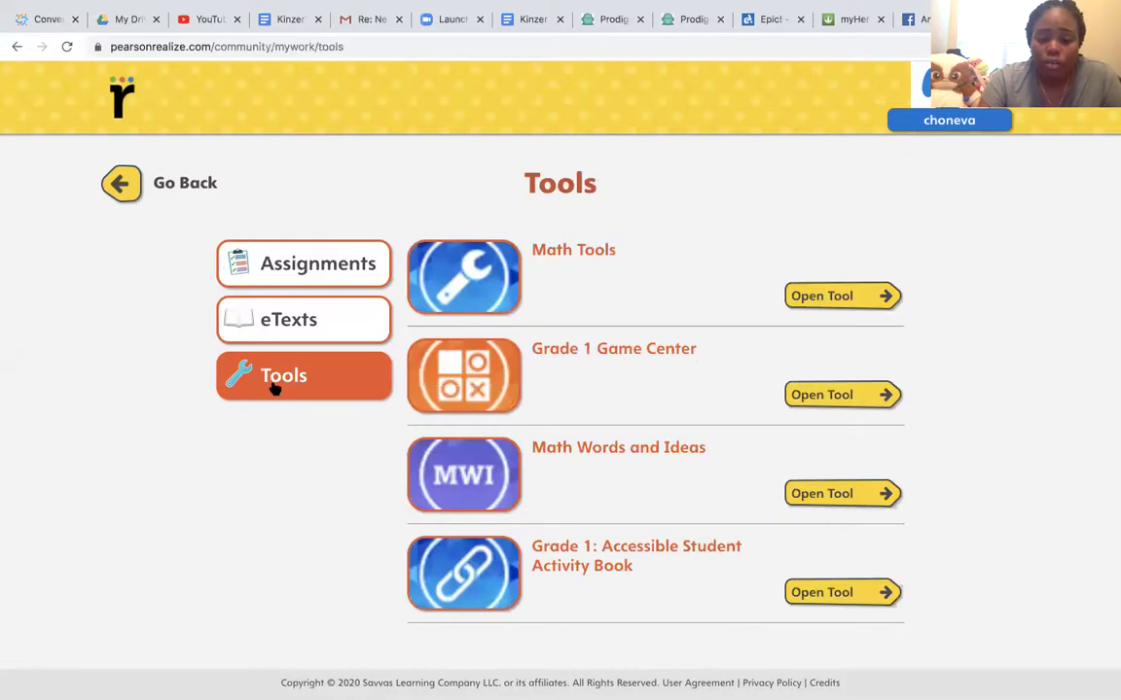
click(837, 387)
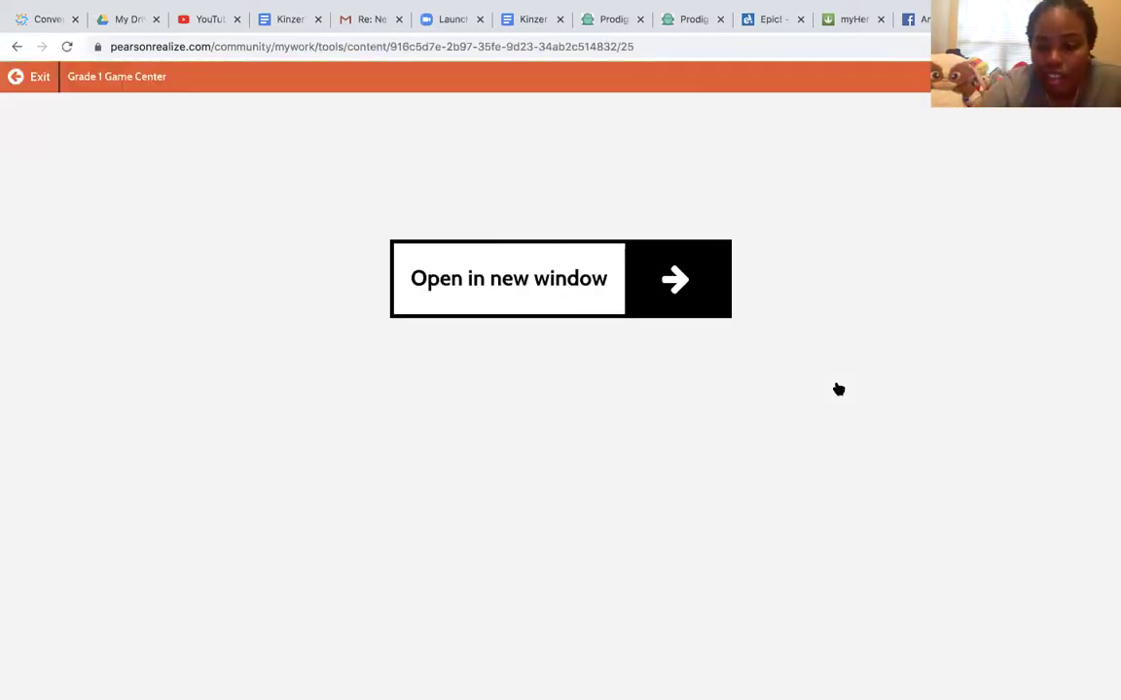
click(678, 283)
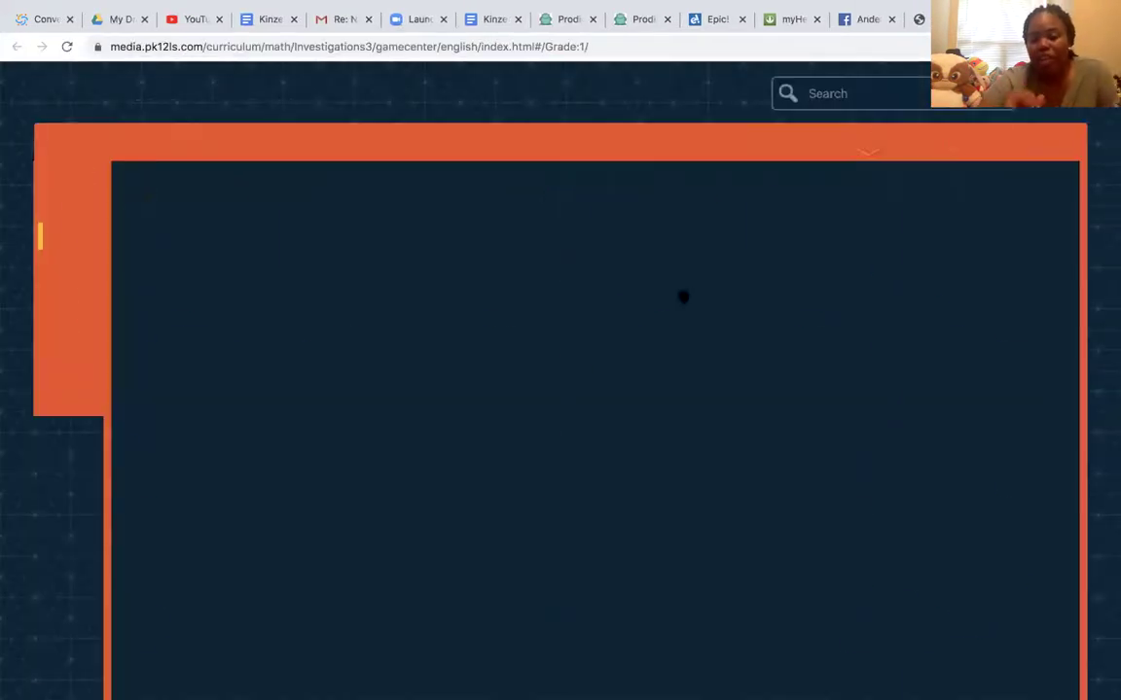
- Scroll through the Grade 1 Investigations Games grid, then close the games tab
scroll(615, 511, down, 2)
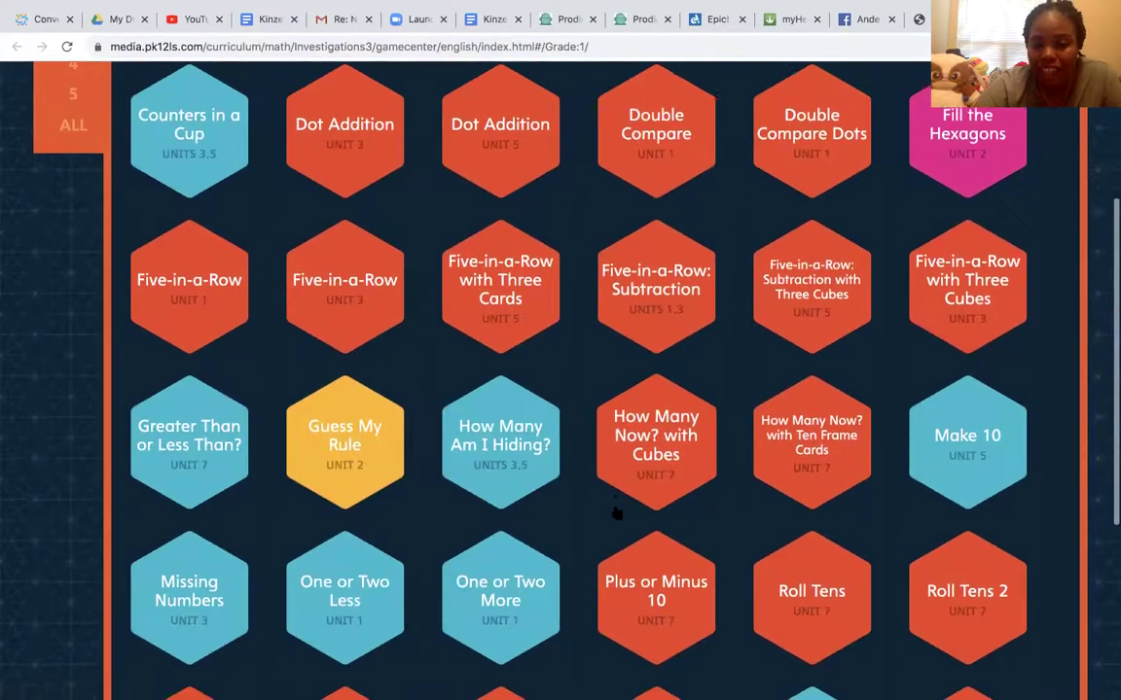
scroll(615, 513, up, 2)
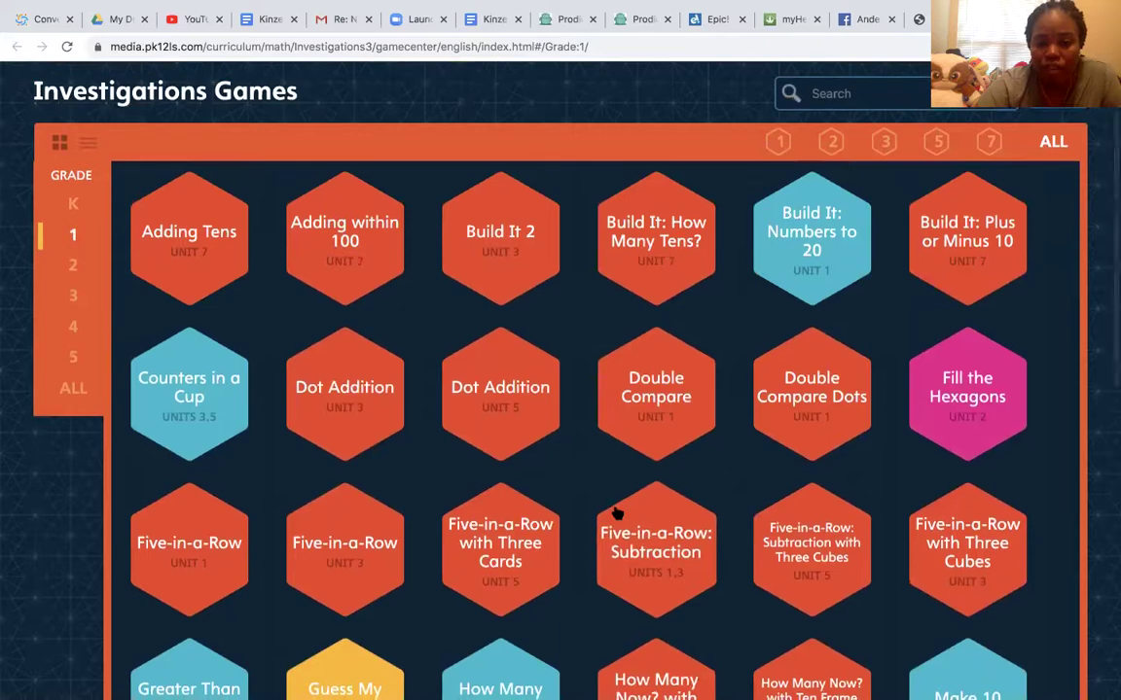
scroll(616, 514, down, 5)
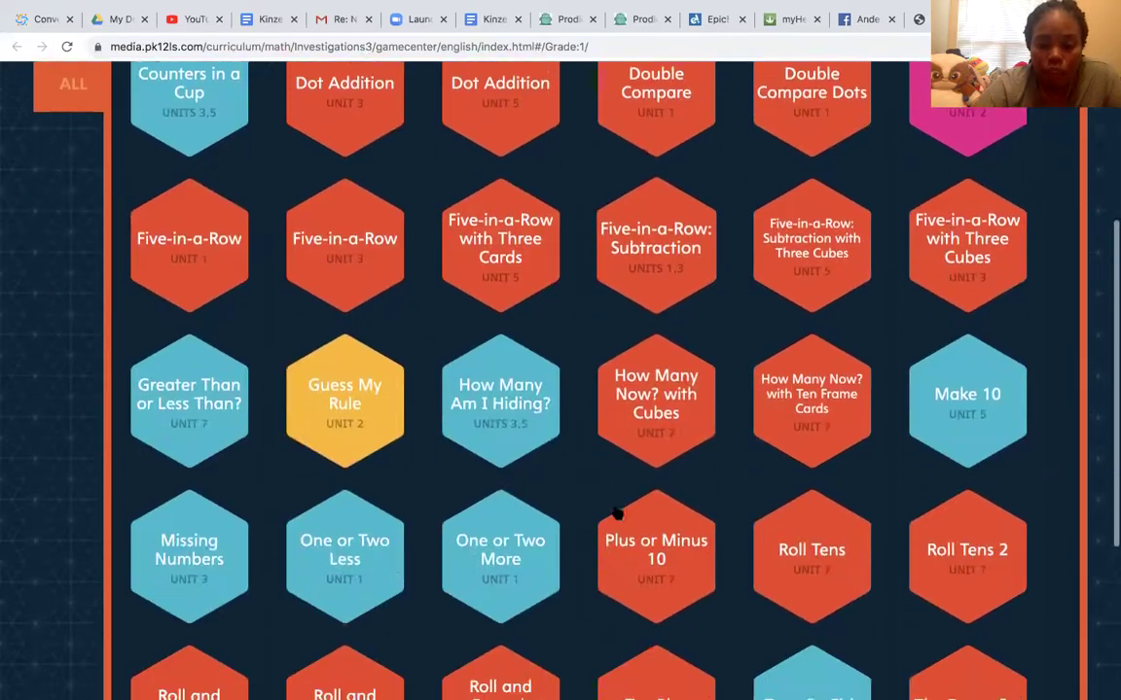
scroll(616, 513, up, 2)
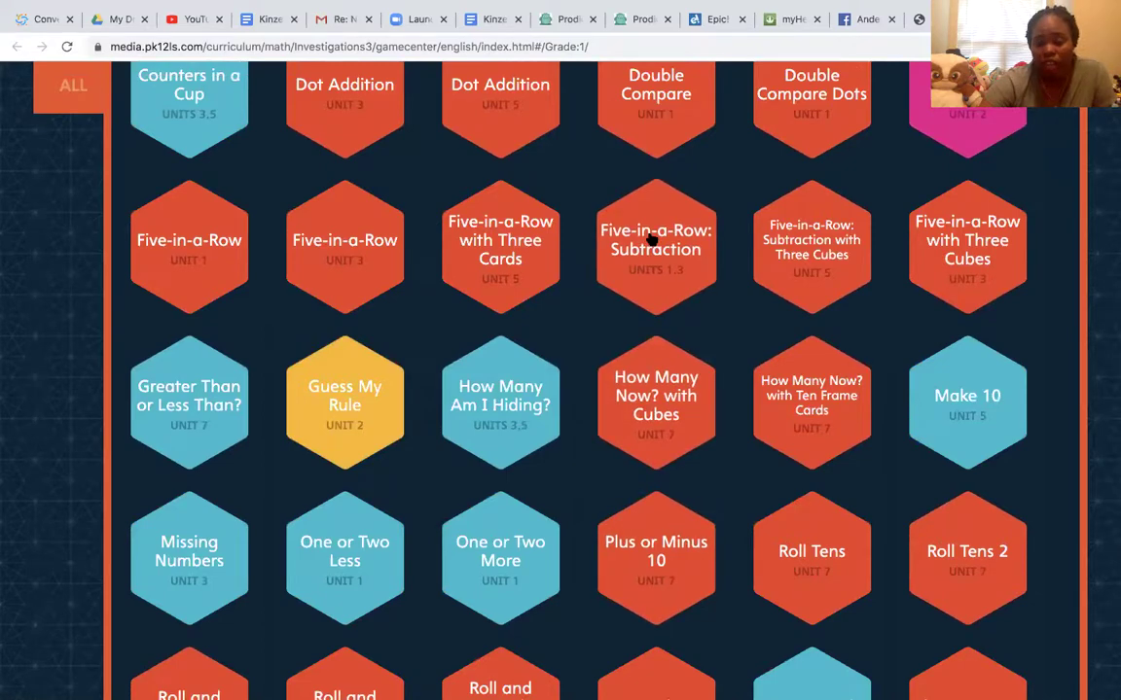
scroll(652, 238, up, 1)
scroll(651, 238, down, 3)
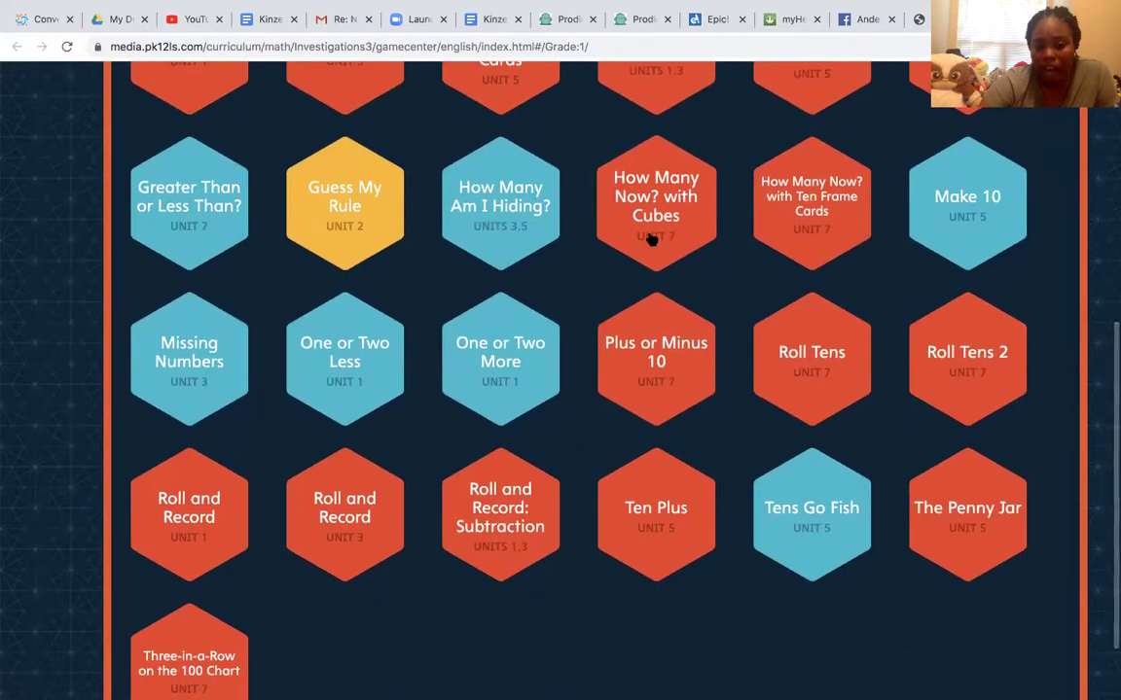
scroll(613, 223, up, 5)
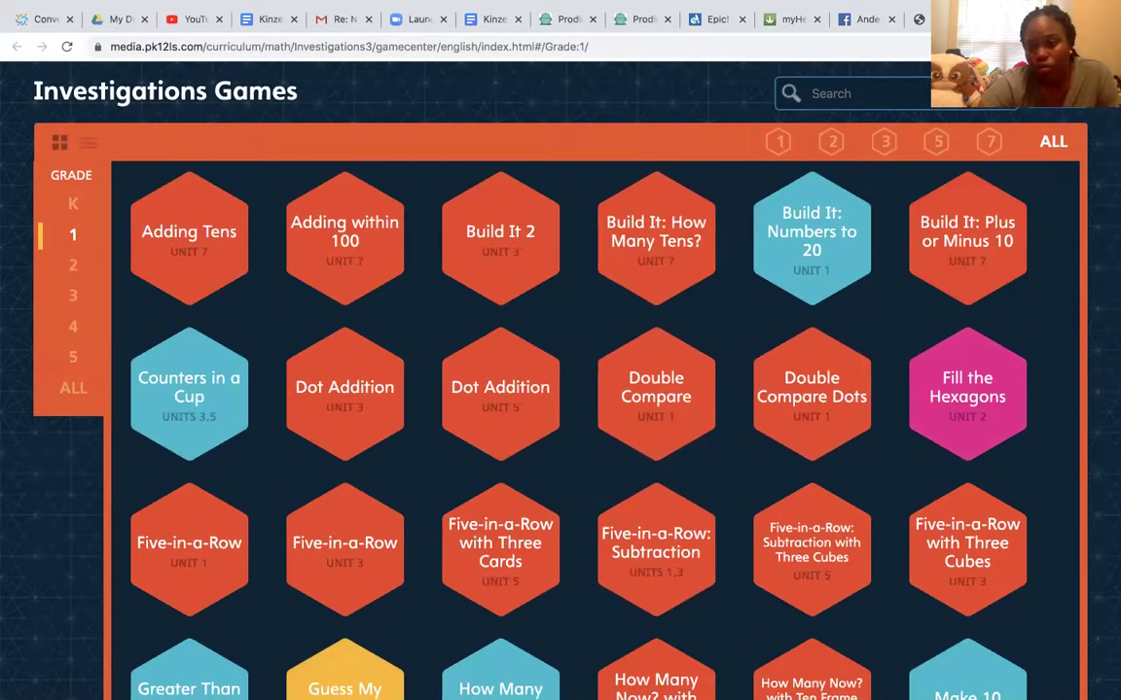
key(ctrl+w)
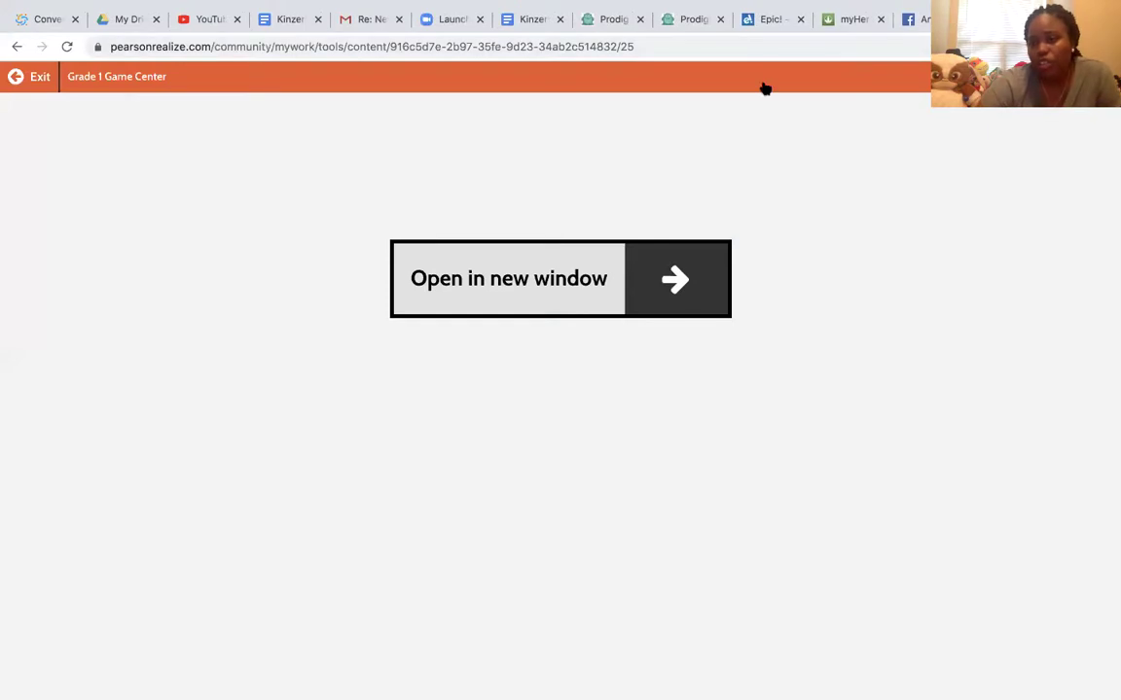
- Exit the Game Center and sign out from the account menu
click(17, 78)
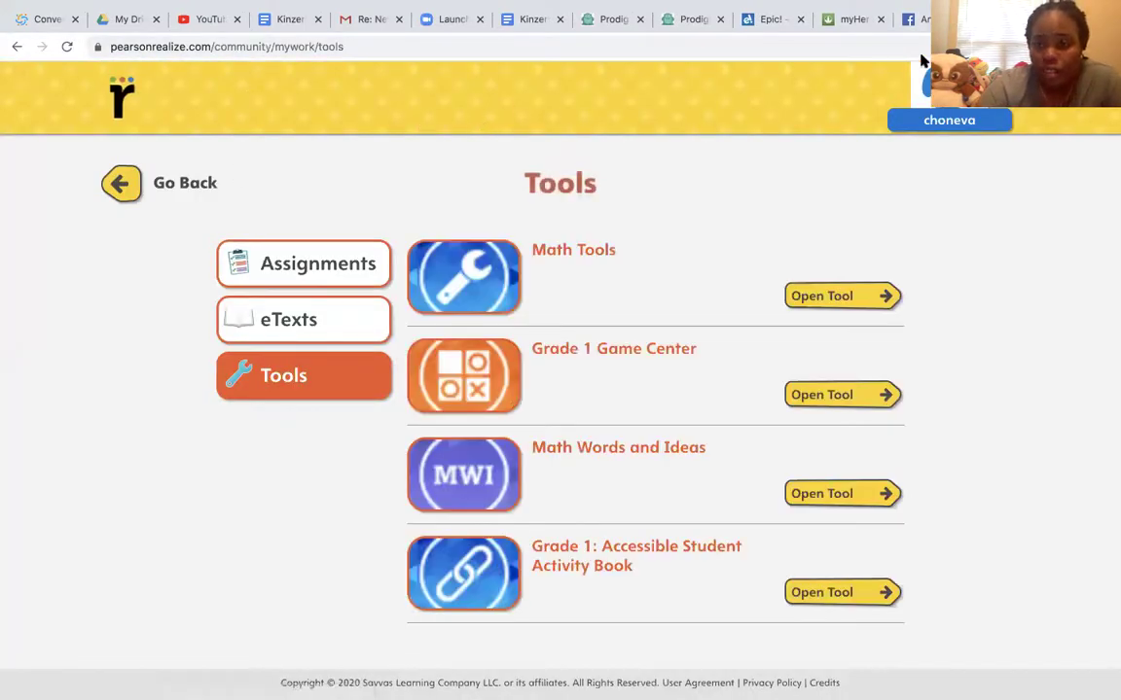
click(973, 127)
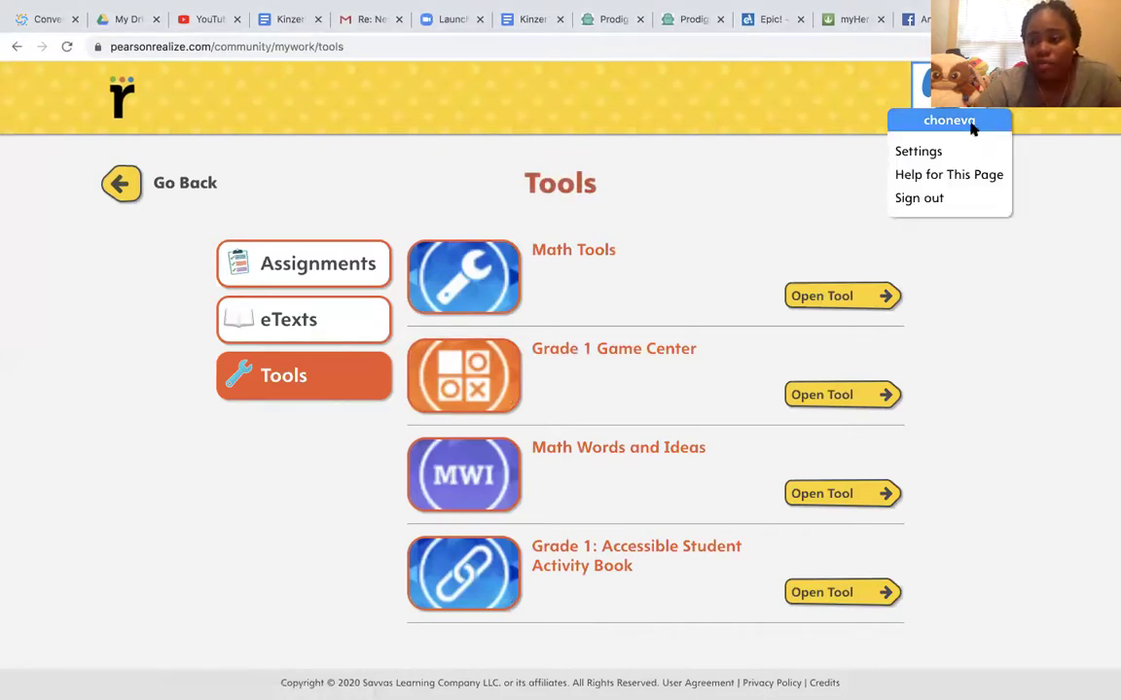
click(906, 199)
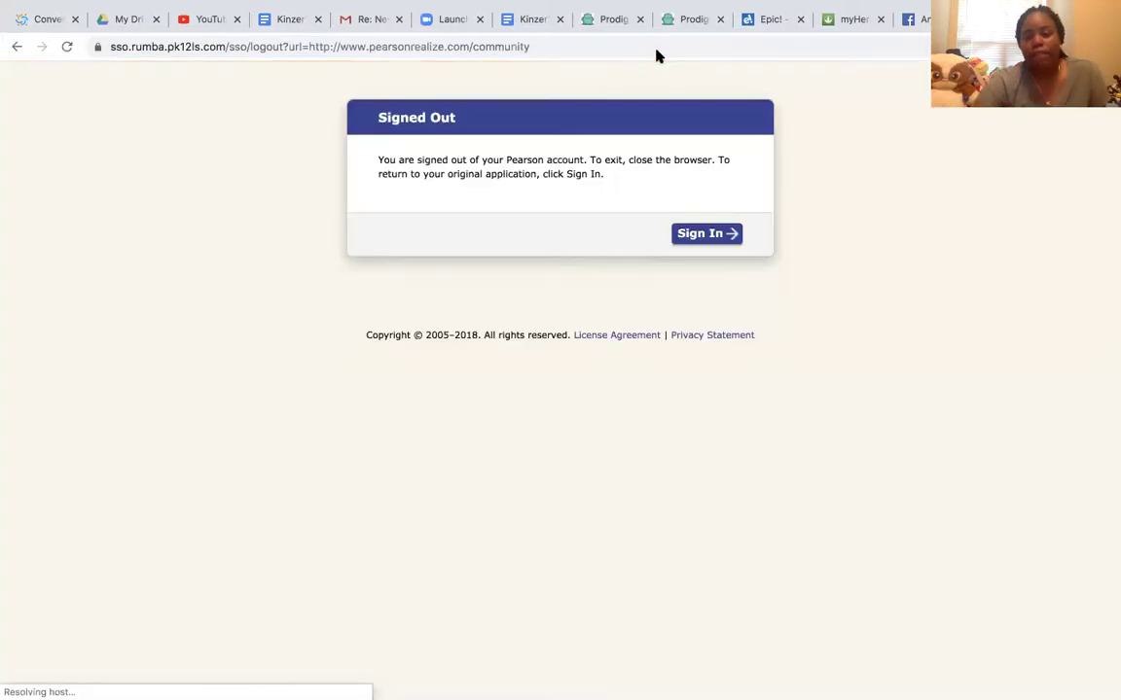